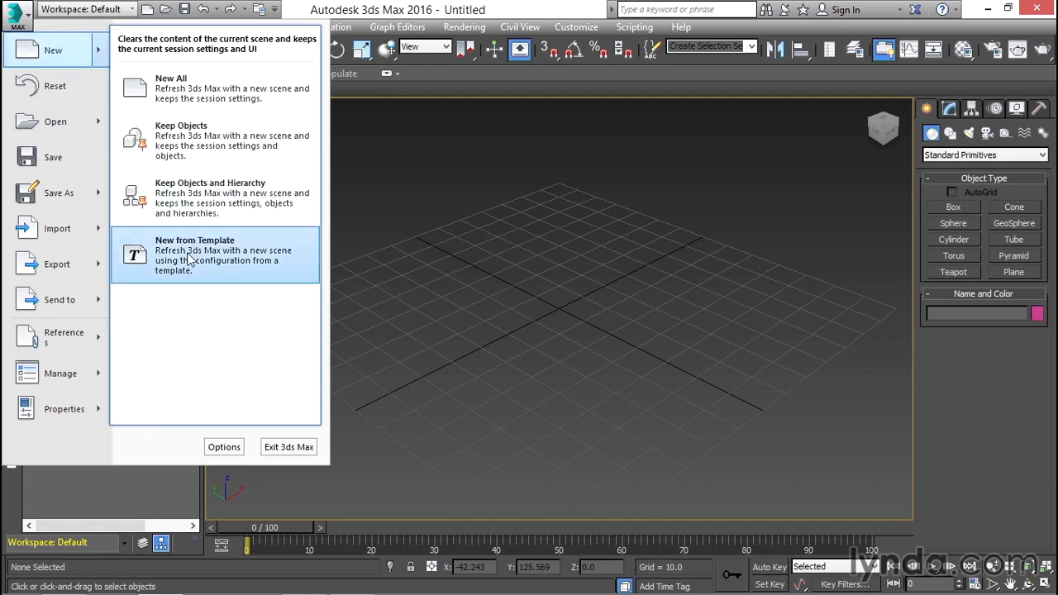
Create a new scene from the Sample - Architectural Outdoor 3PM template
{"action": "left_click", "coordinate": [189, 259]}
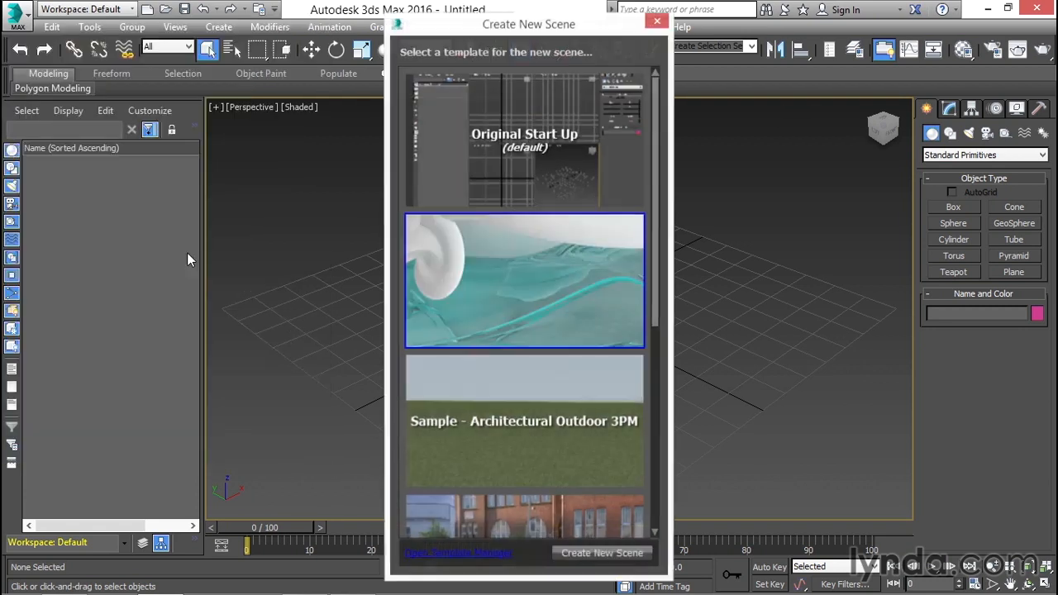
{"action": "left_click_drag", "start_coordinate": [654, 189], "coordinate": [661, 277]}
{"action": "mouse_move", "coordinate": [590, 280]}
{"action": "left_click", "coordinate": [539, 277]}
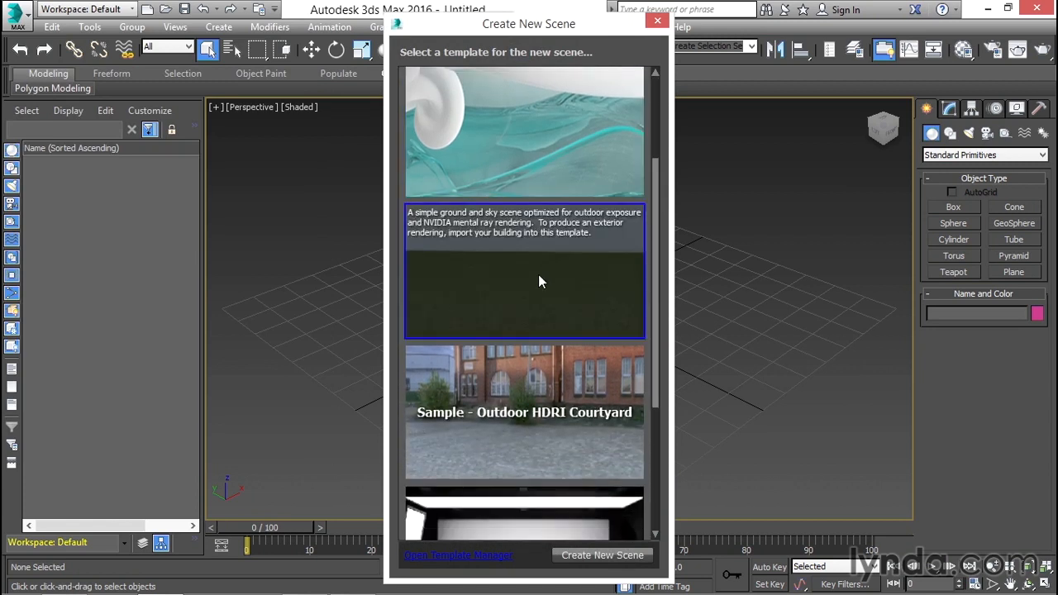
{"action": "left_click", "coordinate": [597, 555]}
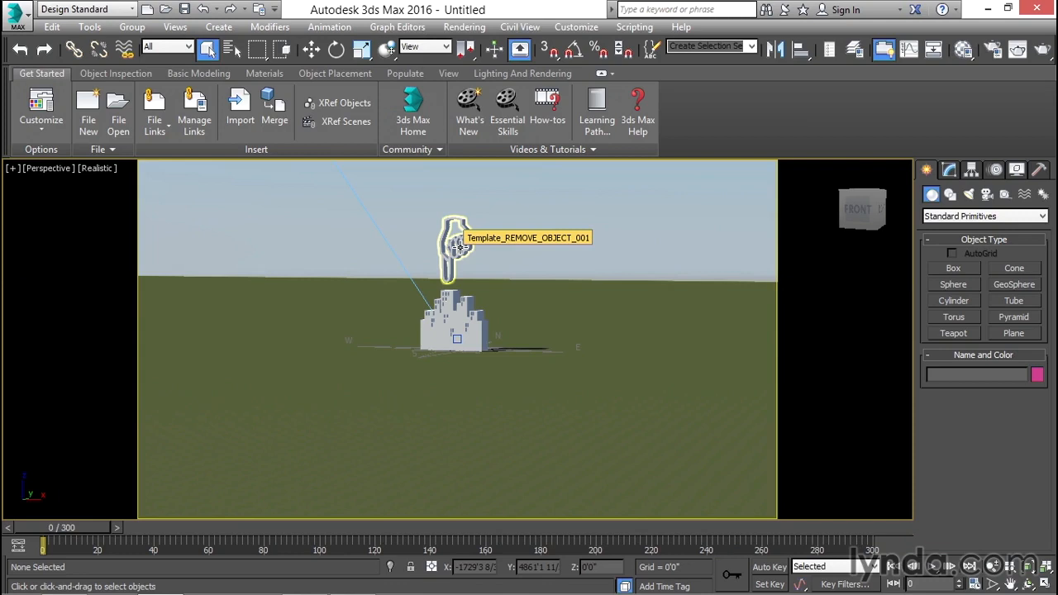
Delete the template's two placeholder objects, the floating pointer shape and the building at the centre of the compass
{"action": "left_click", "coordinate": [459, 245]}
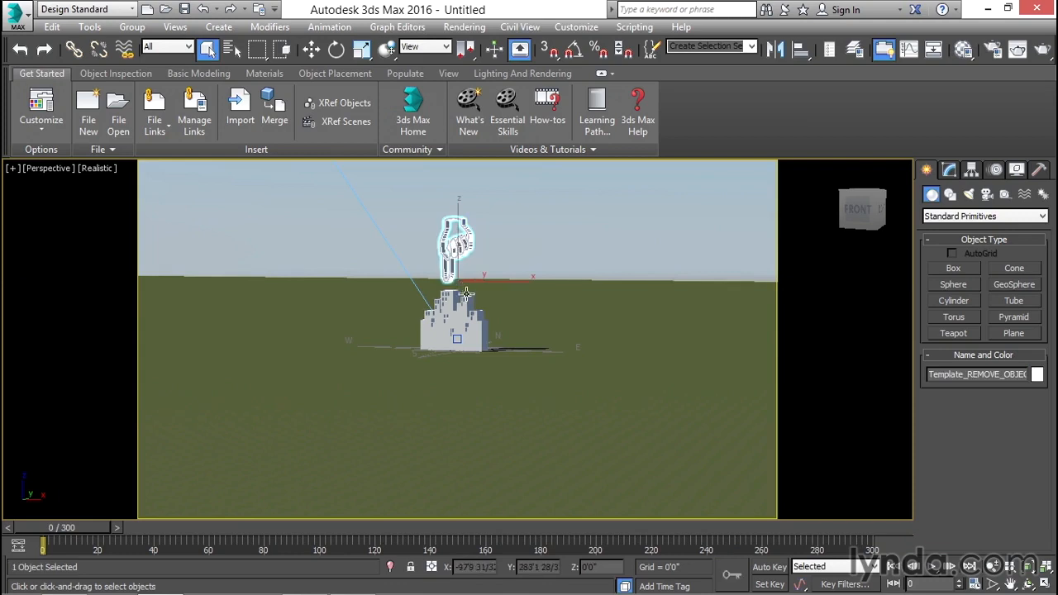
{"action": "key", "text": "Delete"}
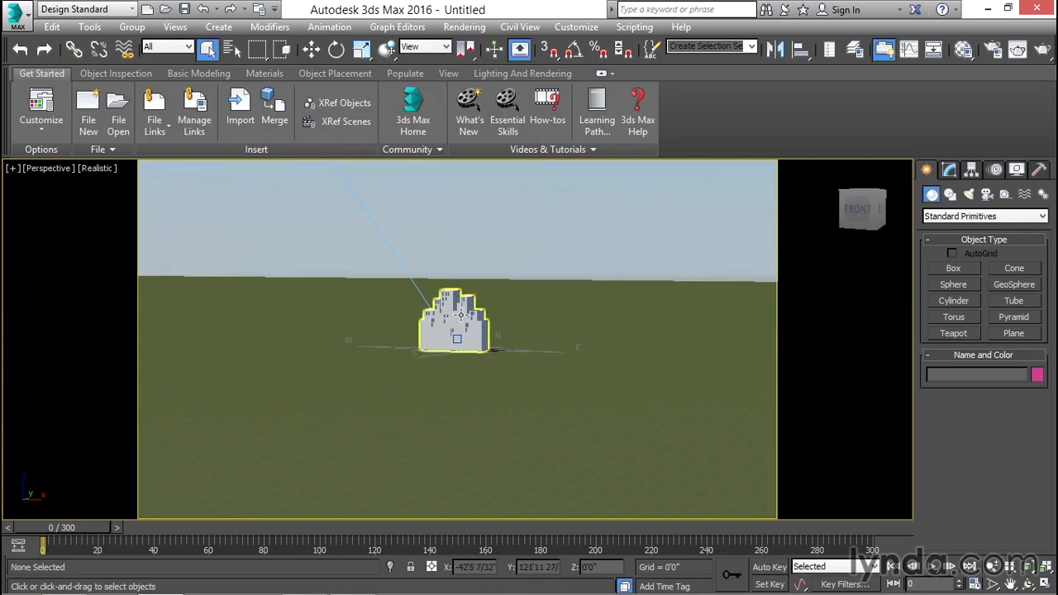
{"action": "left_click", "coordinate": [460, 314]}
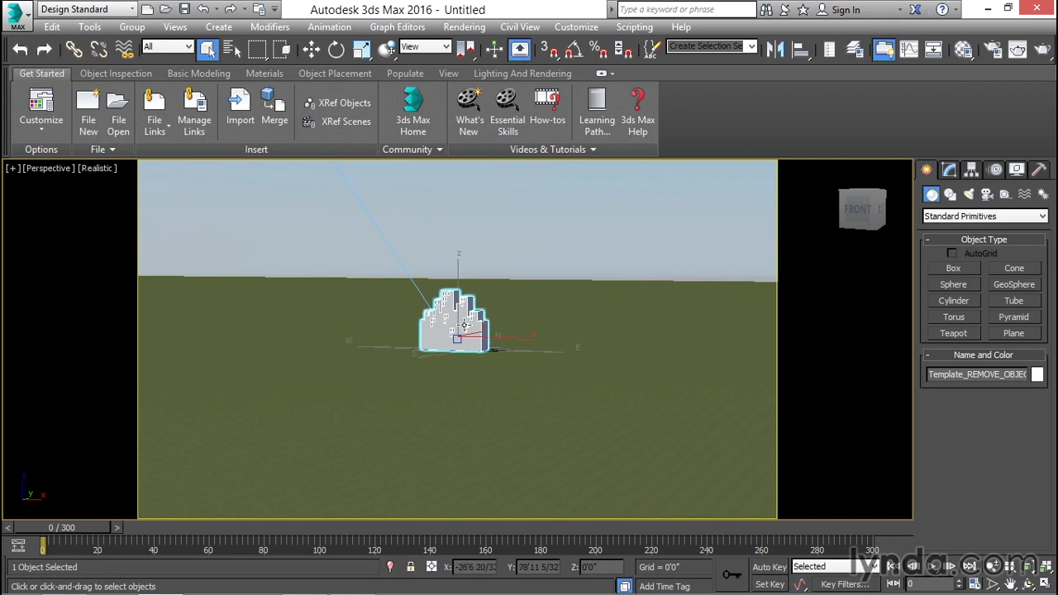
{"action": "key", "text": "Delete"}
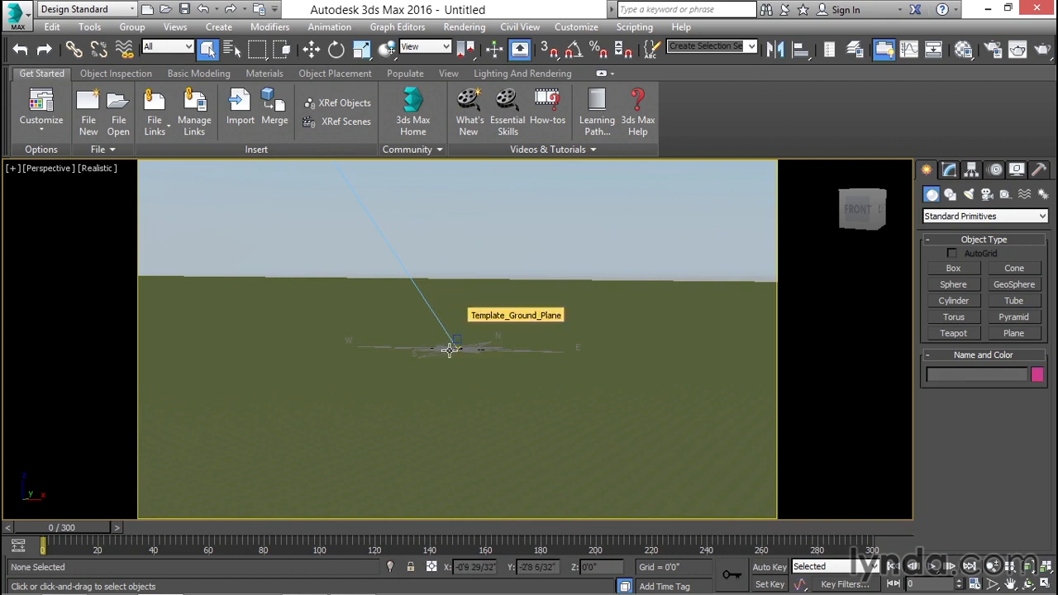
Draw a teapot with a radius of about 14'10" at the compass centre and render the perspective view
{"action": "left_click", "coordinate": [952, 333]}
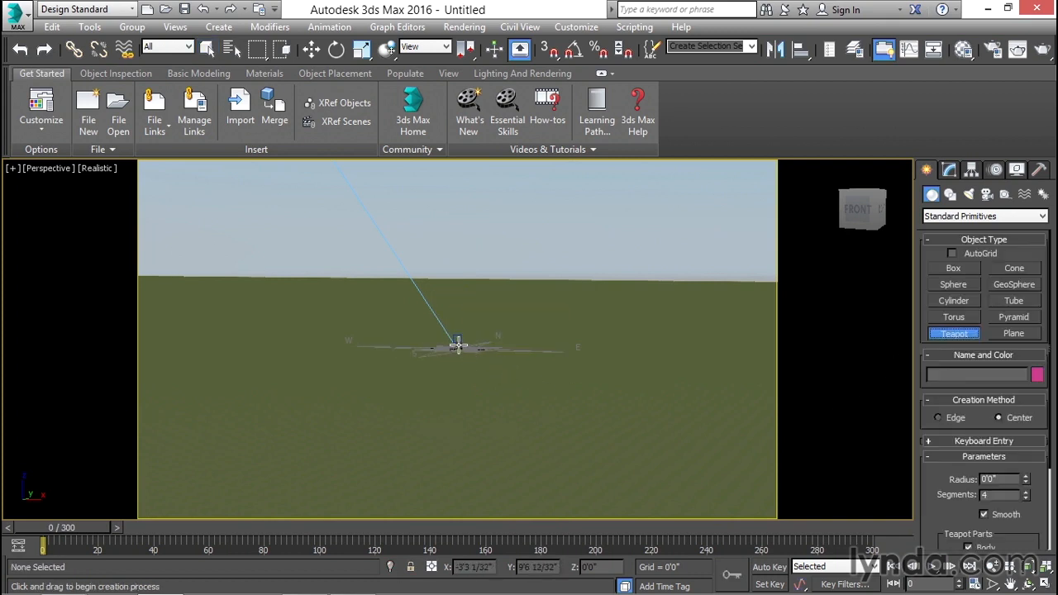
{"action": "left_click_drag", "start_coordinate": [460, 347], "coordinate": [537, 364]}
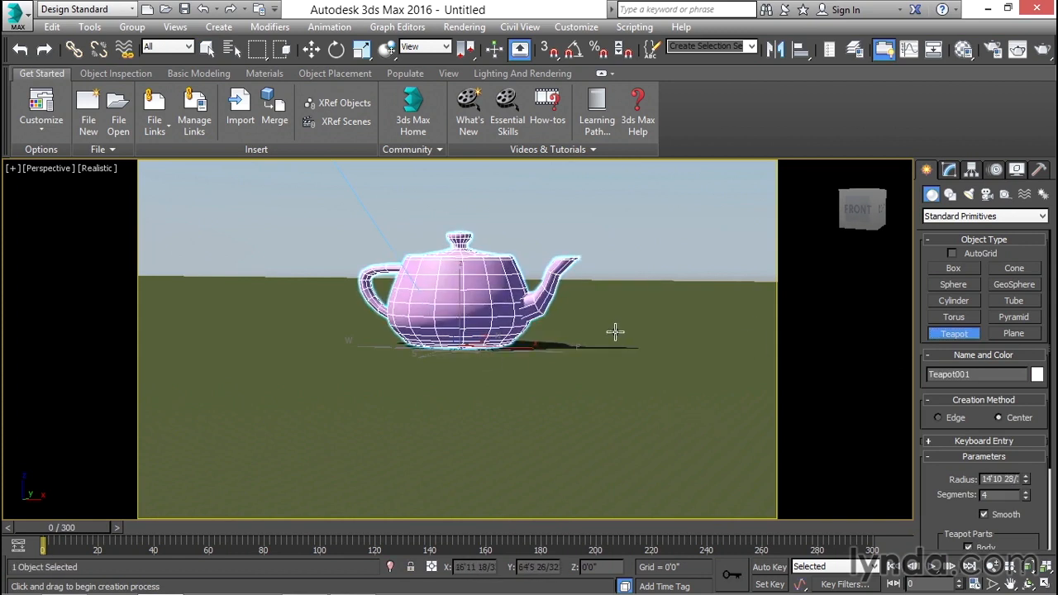
{"action": "left_click", "coordinate": [1039, 52]}
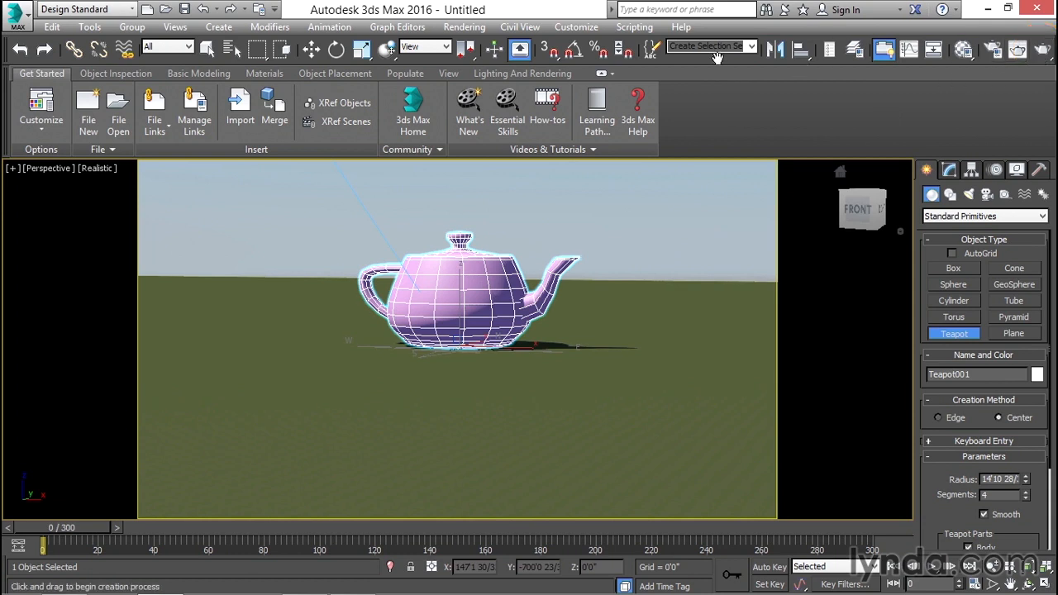
{"action": "left_click_drag", "start_coordinate": [758, 51], "coordinate": [583, 35]}
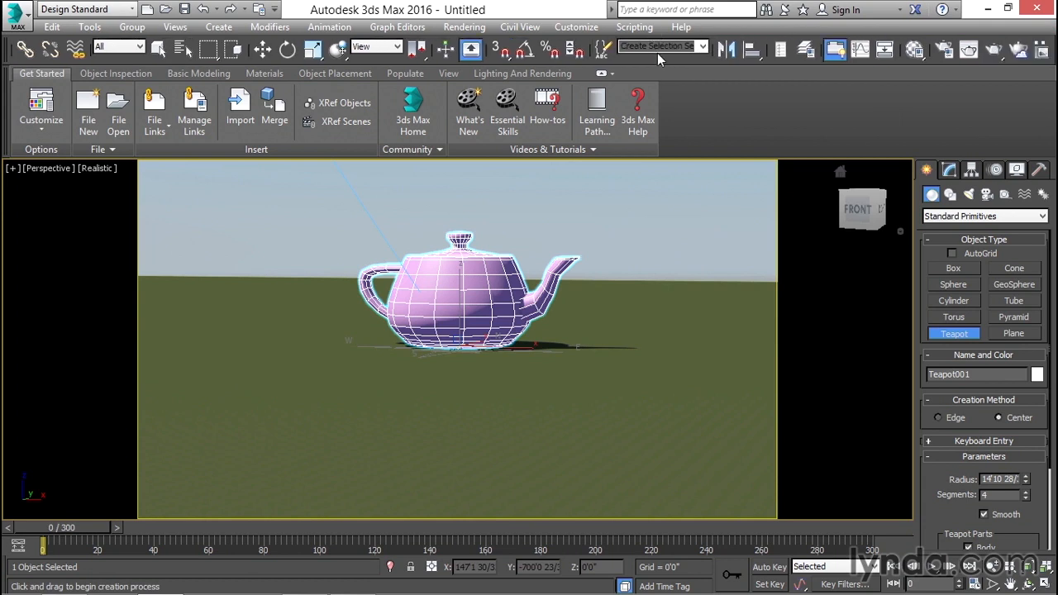
{"action": "left_click_drag", "start_coordinate": [651, 59], "coordinate": [606, 56]}
{"action": "left_click", "coordinate": [991, 51]}
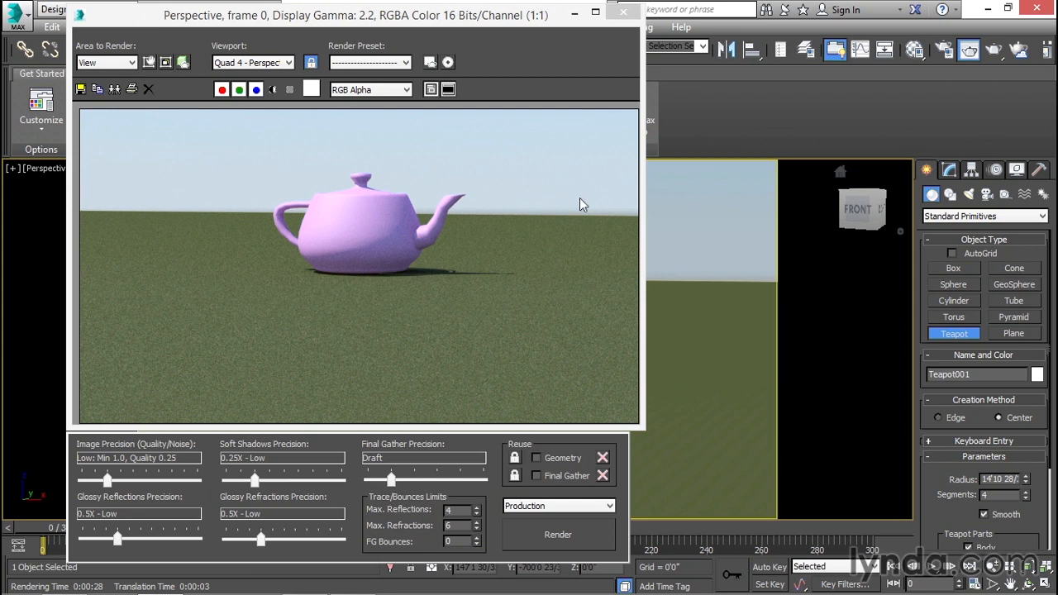
{"action": "left_click", "coordinate": [624, 12]}
Create a new scene from the studio sample template, discarding the teapot scene and adopting the file's millimetre unit scale
{"action": "left_click", "coordinate": [16, 15]}
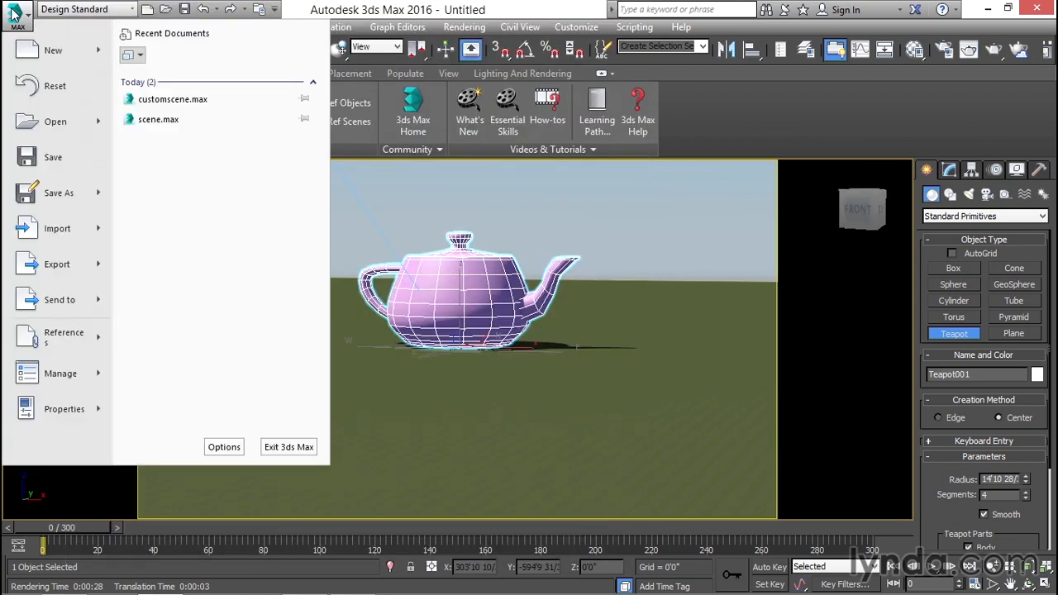
{"action": "mouse_move", "coordinate": [10, 58]}
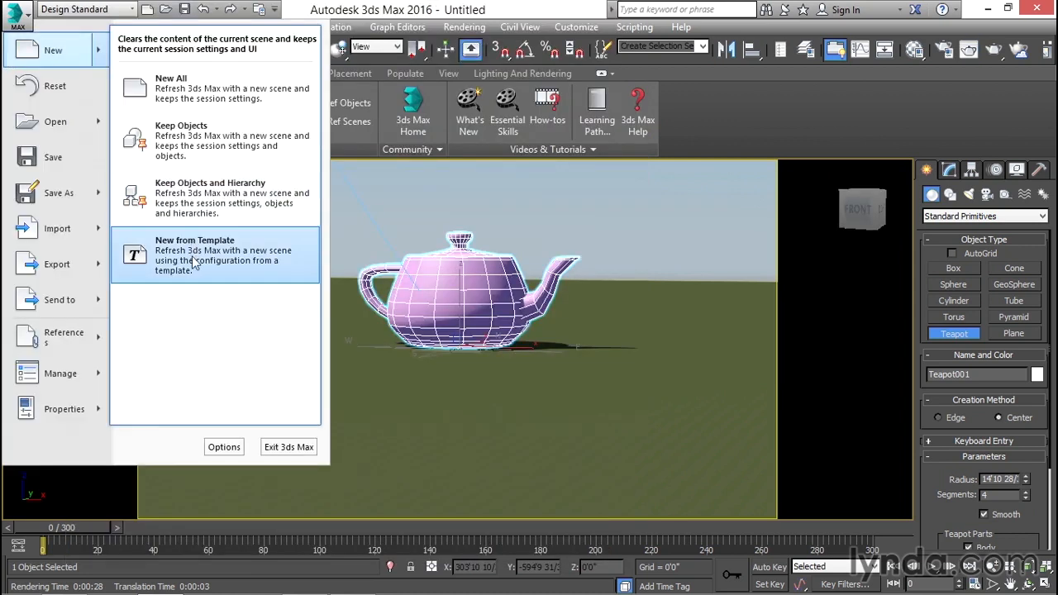
{"action": "left_click", "coordinate": [193, 256]}
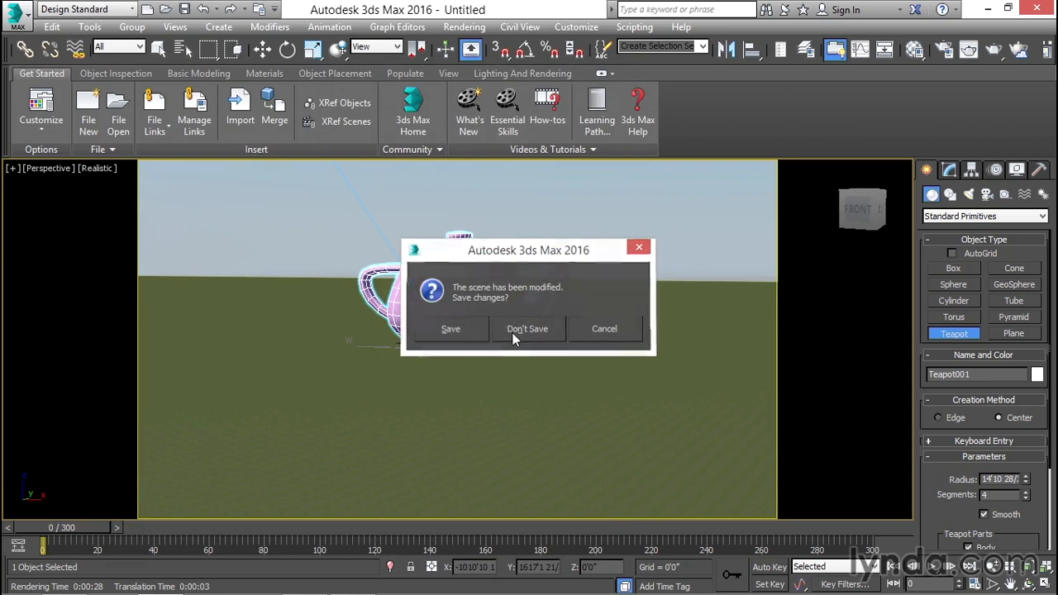
{"action": "left_click", "coordinate": [512, 332]}
{"action": "left_click_drag", "start_coordinate": [657, 265], "coordinate": [686, 468]}
{"action": "left_click", "coordinate": [554, 321]}
{"action": "left_click", "coordinate": [621, 562]}
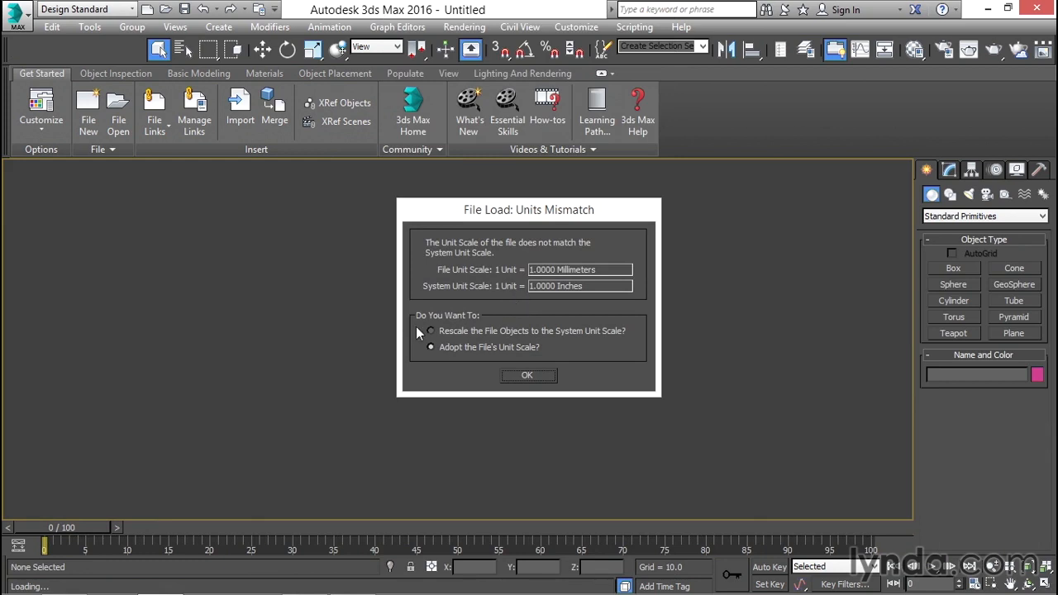
{"action": "left_click", "coordinate": [526, 376]}
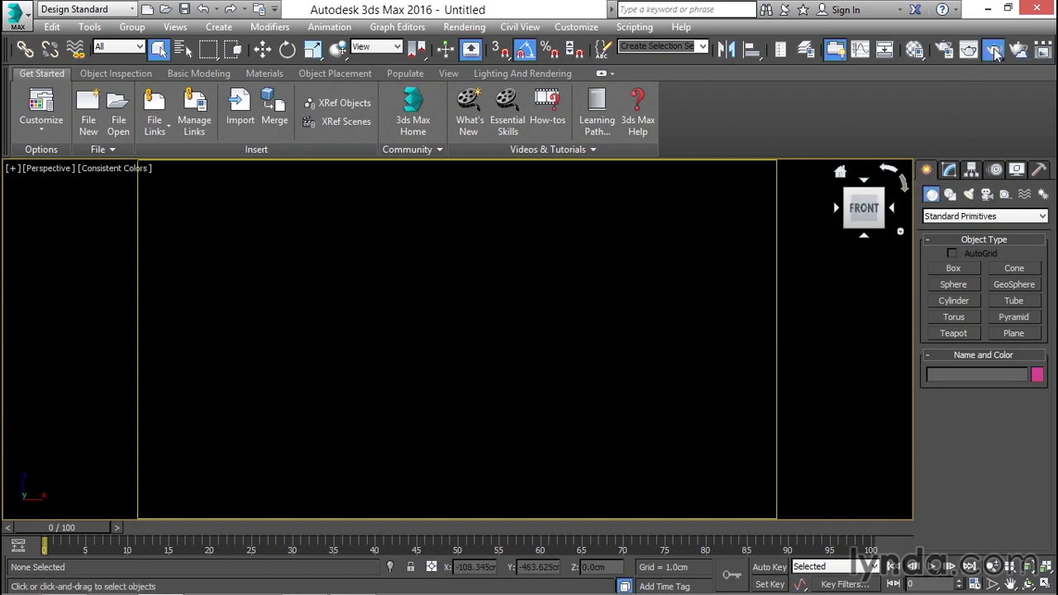
Start a render of the studio scene's perspective view and cancel it during the final gather calculation
{"action": "left_click", "coordinate": [972, 51]}
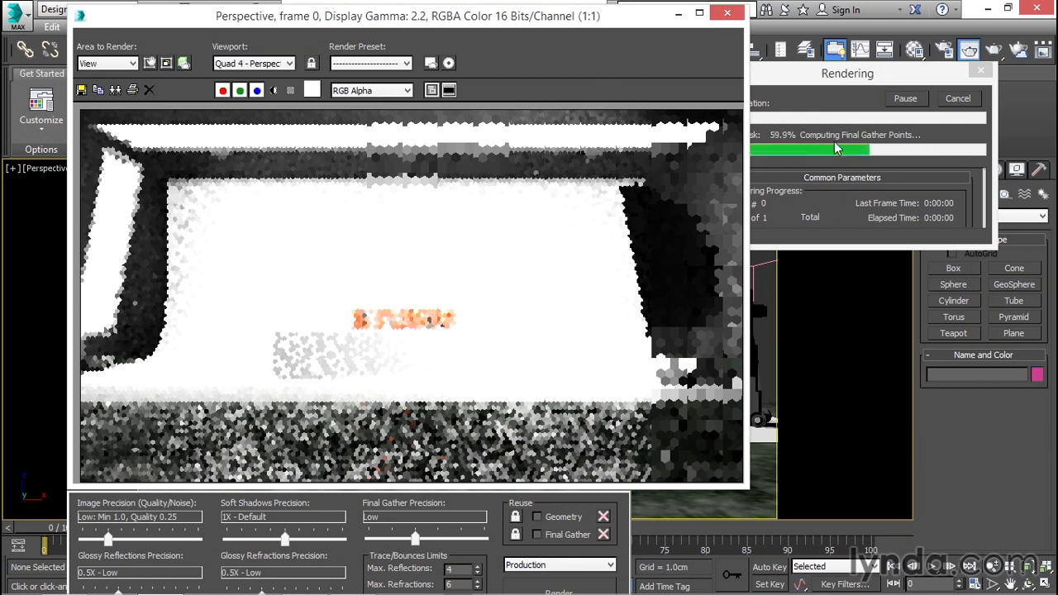
{"action": "left_click_drag", "start_coordinate": [806, 78], "coordinate": [845, 83]}
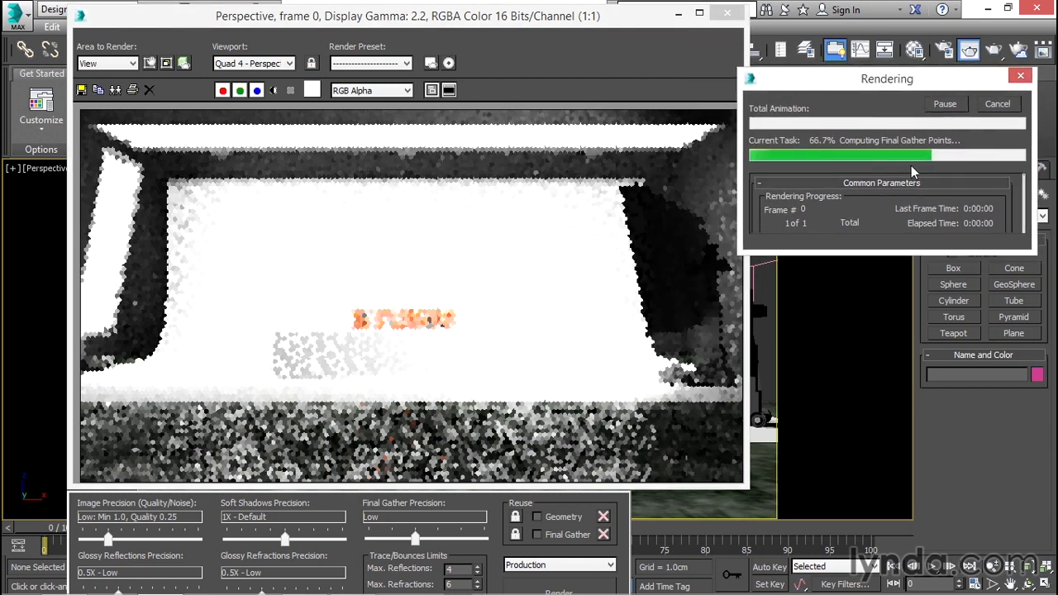
{"action": "left_click", "coordinate": [994, 104]}
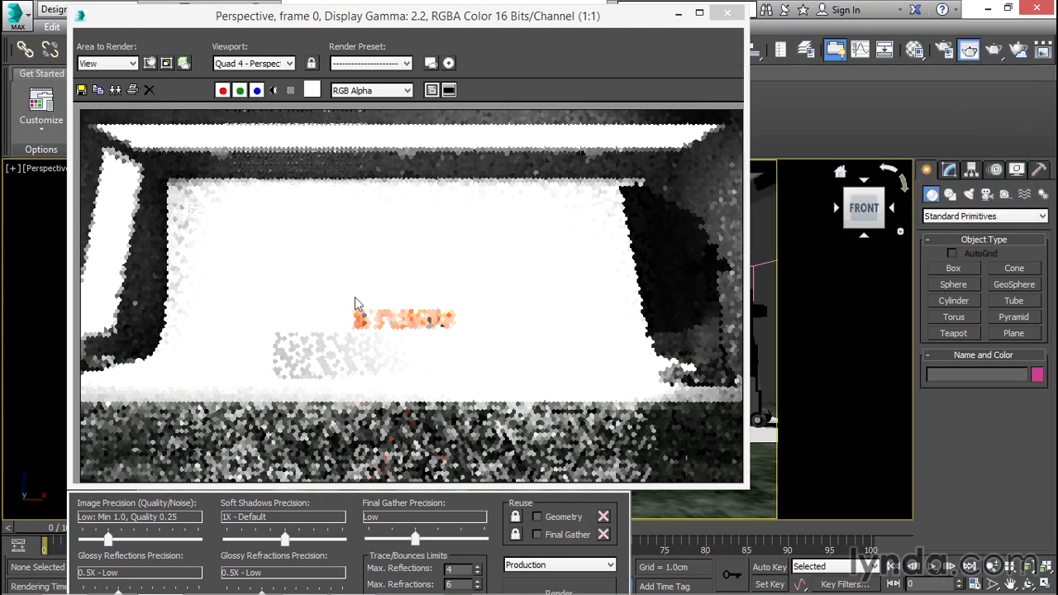
Set the area to render to Region, shrink the region to the STUDIO lettering, and render it
{"action": "left_click", "coordinate": [131, 64]}
{"action": "left_click", "coordinate": [93, 97]}
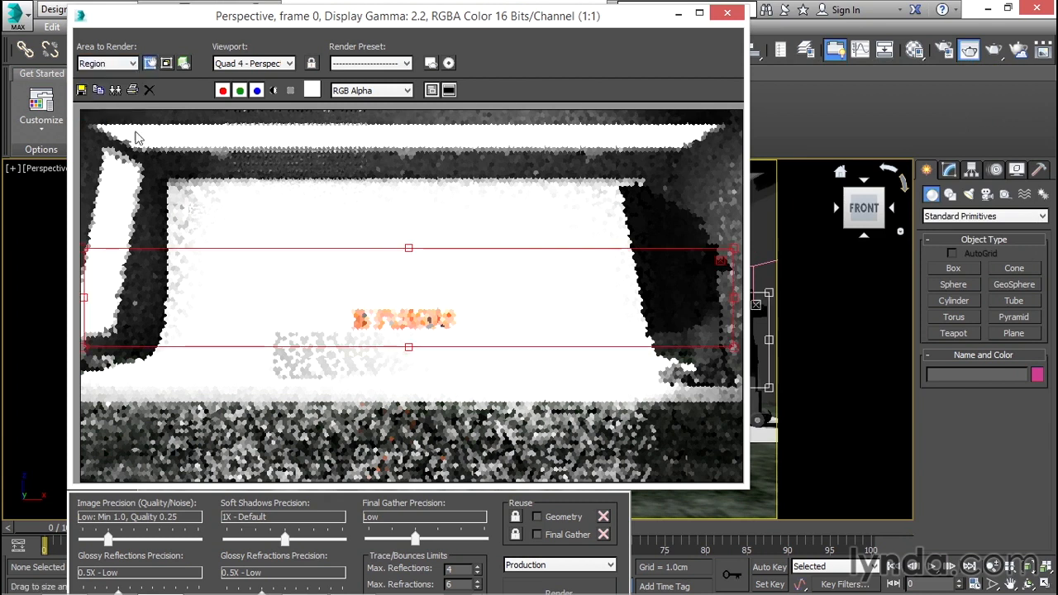
{"action": "left_click_drag", "start_coordinate": [85, 295], "coordinate": [358, 297]}
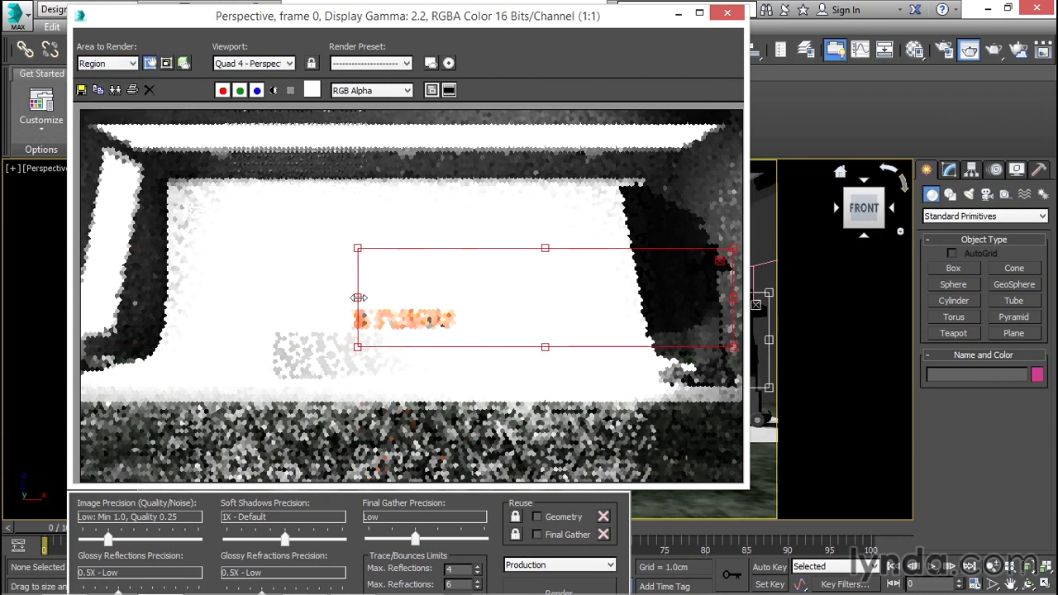
{"action": "left_click_drag", "start_coordinate": [732, 248], "coordinate": [459, 279]}
{"action": "left_click_drag", "start_coordinate": [366, 321], "coordinate": [335, 323]}
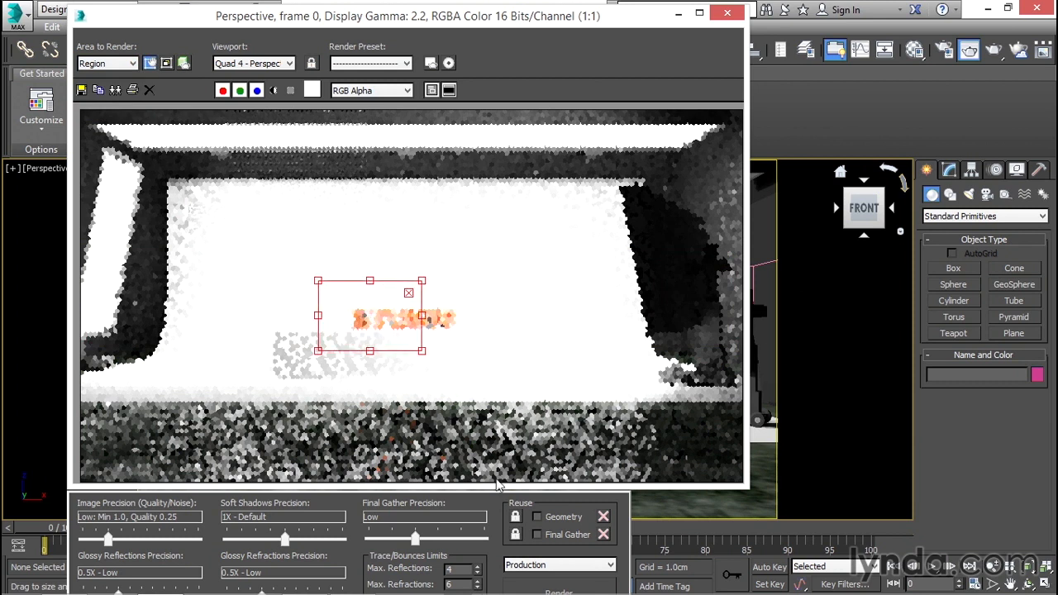
{"action": "left_click_drag", "start_coordinate": [547, 22], "coordinate": [558, 18]}
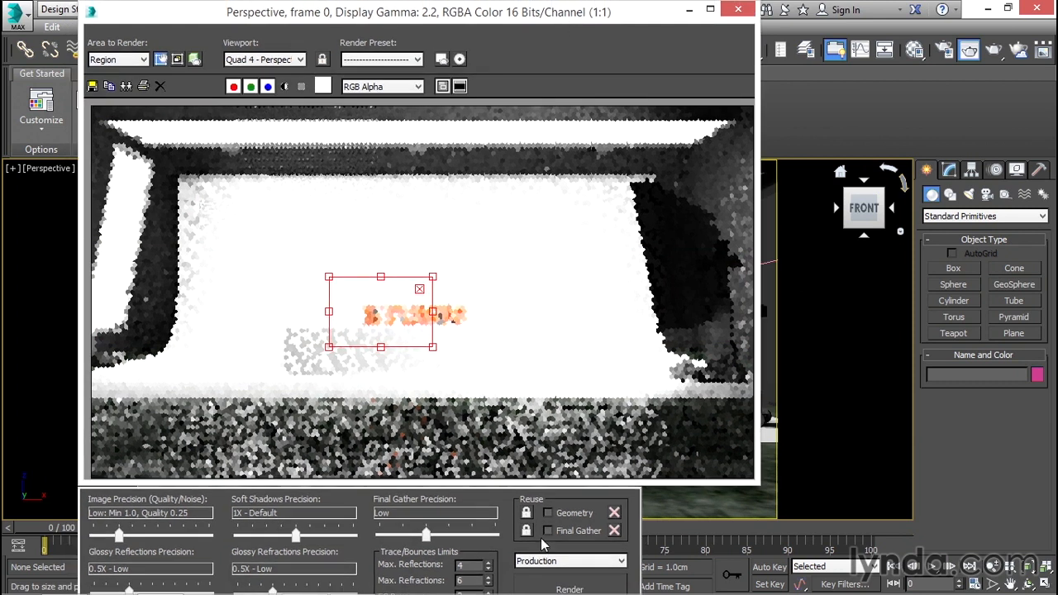
{"action": "left_click", "coordinate": [546, 589]}
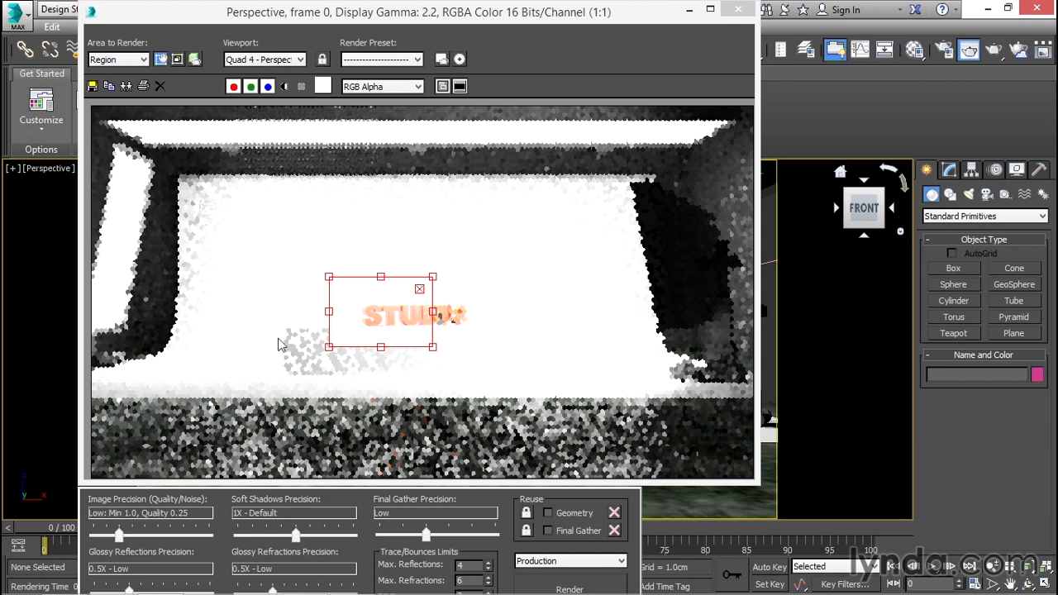
Close the rendered frame window and switch the perspective viewport to the Template-Camera-Close camera
{"action": "left_click", "coordinate": [738, 8]}
{"action": "left_click", "coordinate": [48, 170]}
{"action": "mouse_move", "coordinate": [67, 190]}
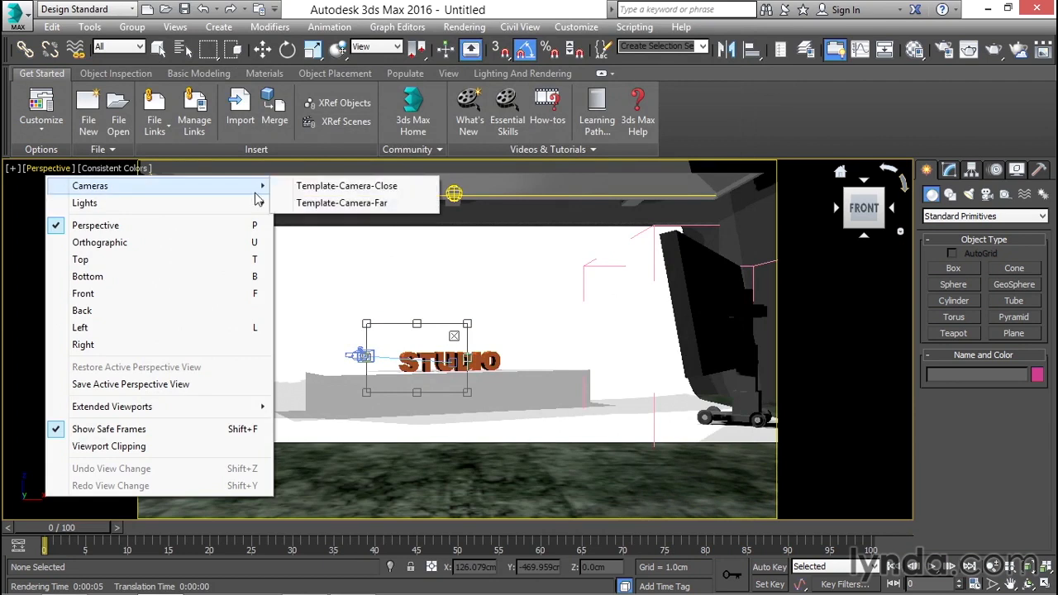
{"action": "left_click", "coordinate": [325, 190]}
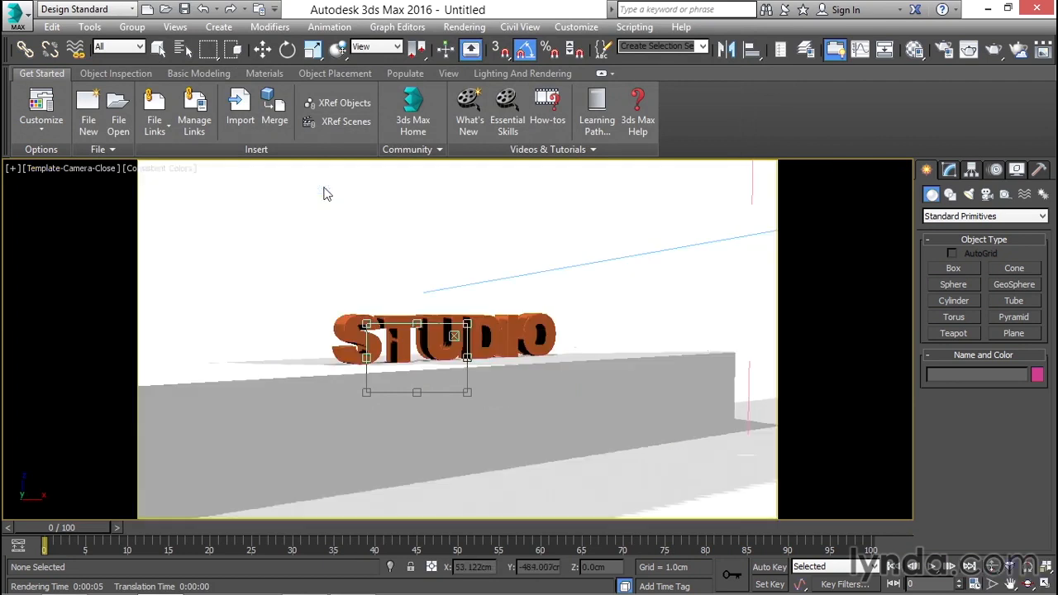
Move the render region over the letters ST in the camera view and render it
{"action": "left_click_drag", "start_coordinate": [391, 356], "coordinate": [341, 335]}
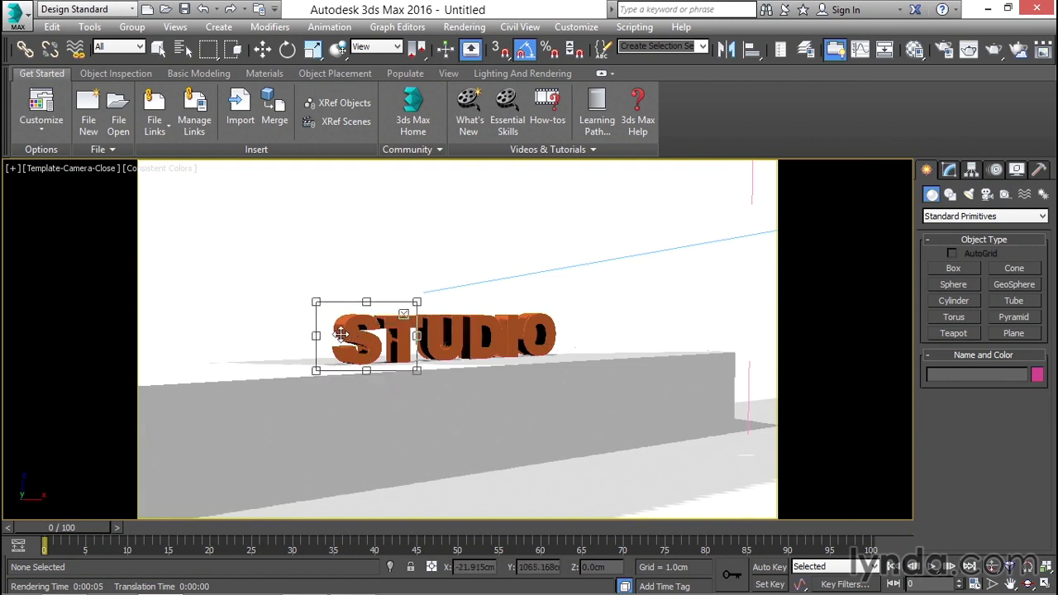
{"action": "left_click", "coordinate": [993, 52]}
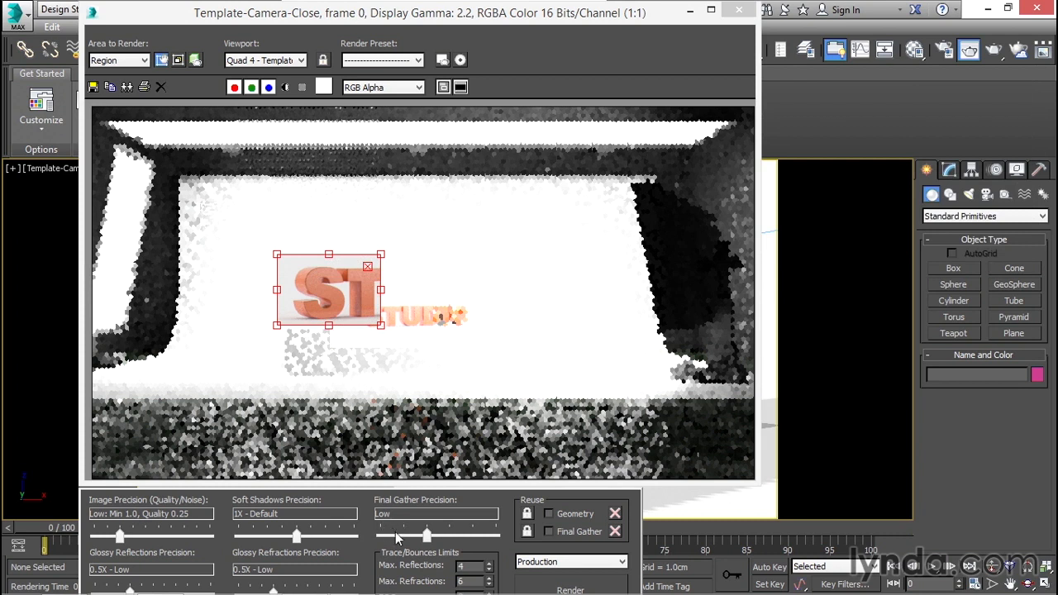
{"action": "left_click", "coordinate": [364, 281]}
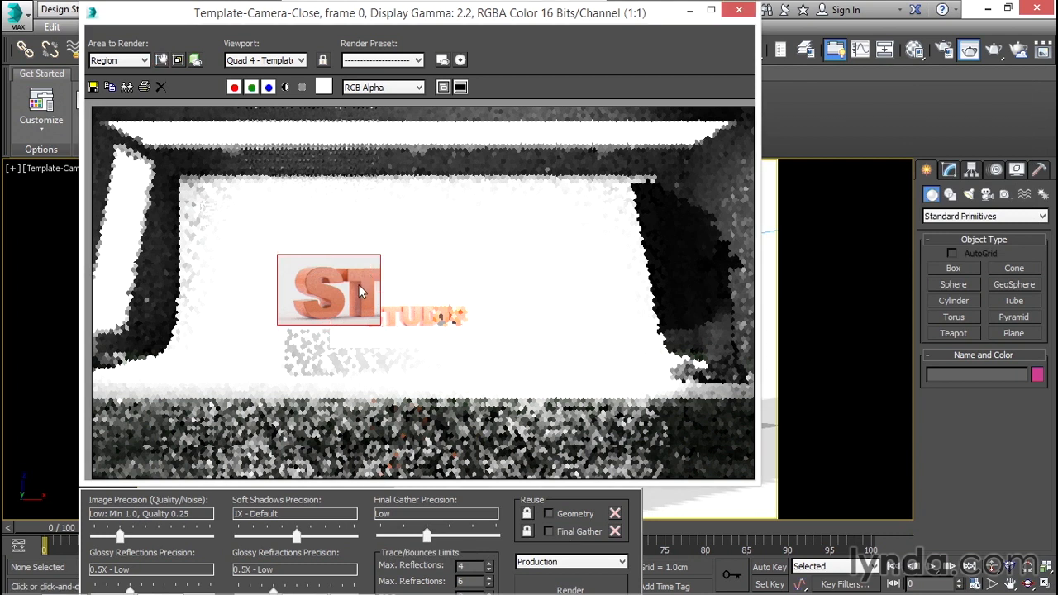
Set the area to render back to View and close the rendered frame window
{"action": "left_click", "coordinate": [142, 61]}
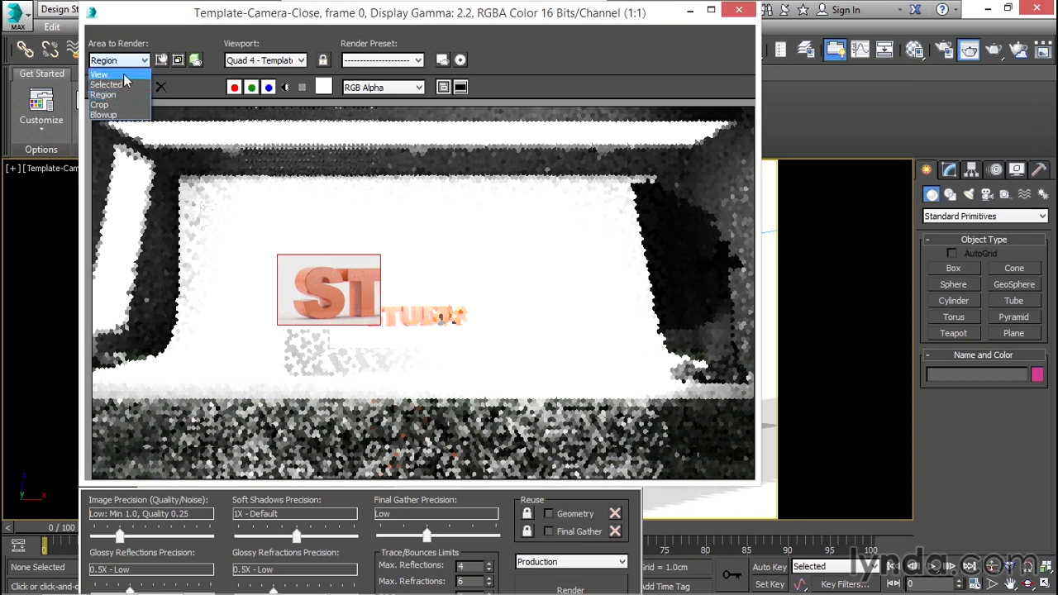
{"action": "left_click", "coordinate": [117, 70]}
{"action": "left_click", "coordinate": [738, 11]}
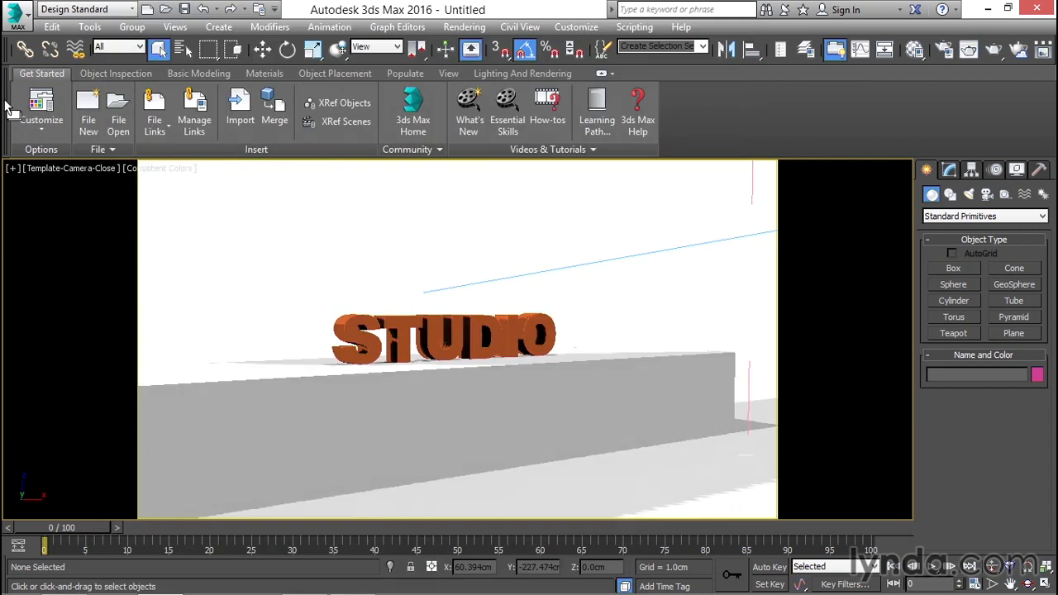
Create a new scene from the HDRI image-based template with the red brick building's cobblestone courtyard, adopting the file's unit scale
{"action": "left_click", "coordinate": [15, 15]}
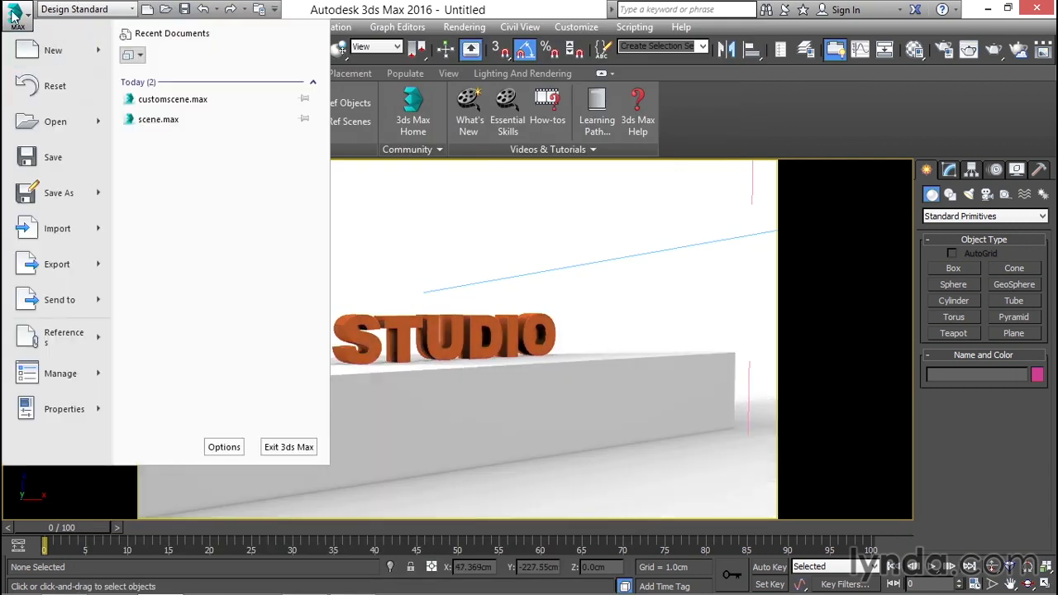
{"action": "mouse_move", "coordinate": [99, 55]}
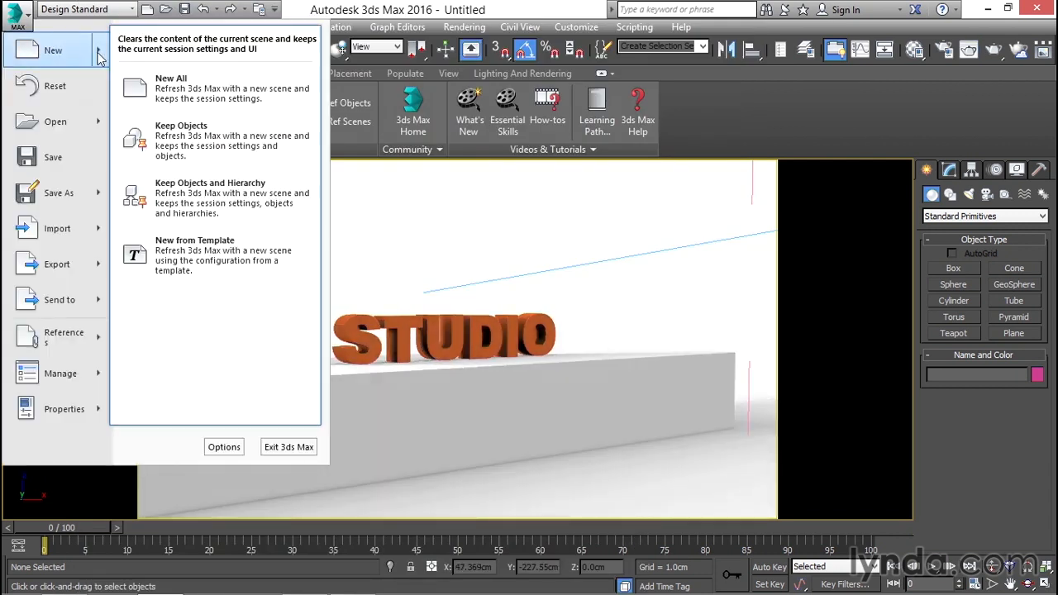
{"action": "left_click", "coordinate": [166, 261]}
{"action": "left_click", "coordinate": [526, 328]}
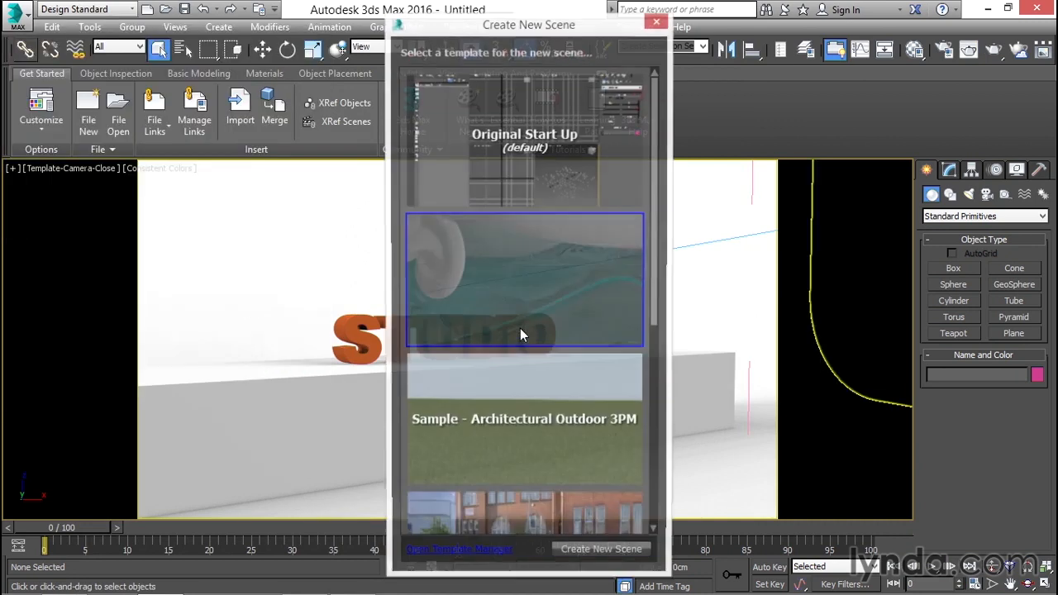
{"action": "scroll", "coordinate": [561, 326], "scroll_direction": "down", "scroll_amount": 5}
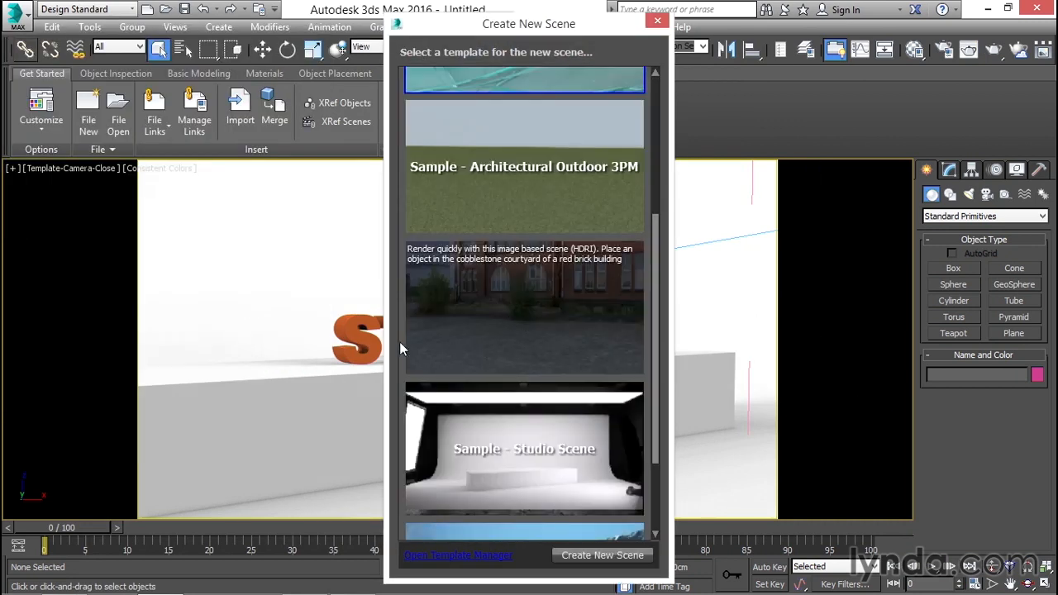
{"action": "left_click", "coordinate": [474, 326]}
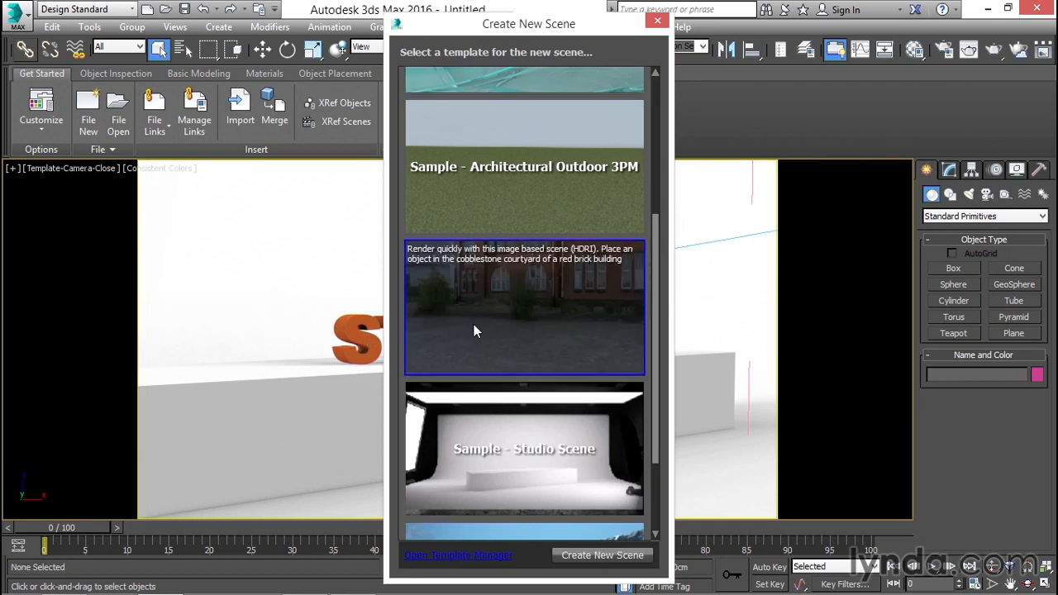
{"action": "left_click", "coordinate": [601, 556]}
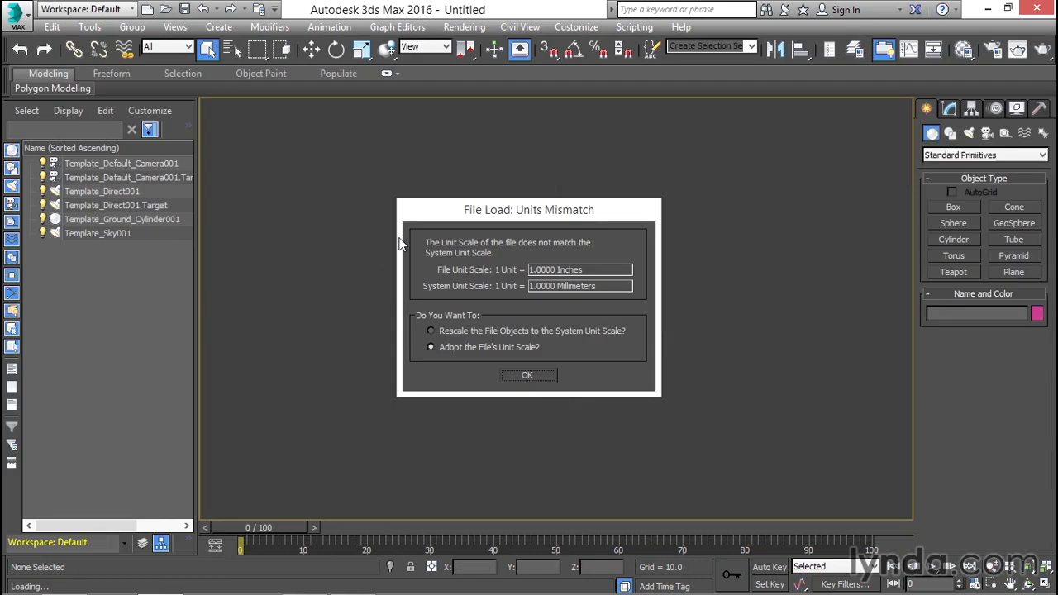
{"action": "left_click_drag", "start_coordinate": [451, 215], "coordinate": [404, 190]}
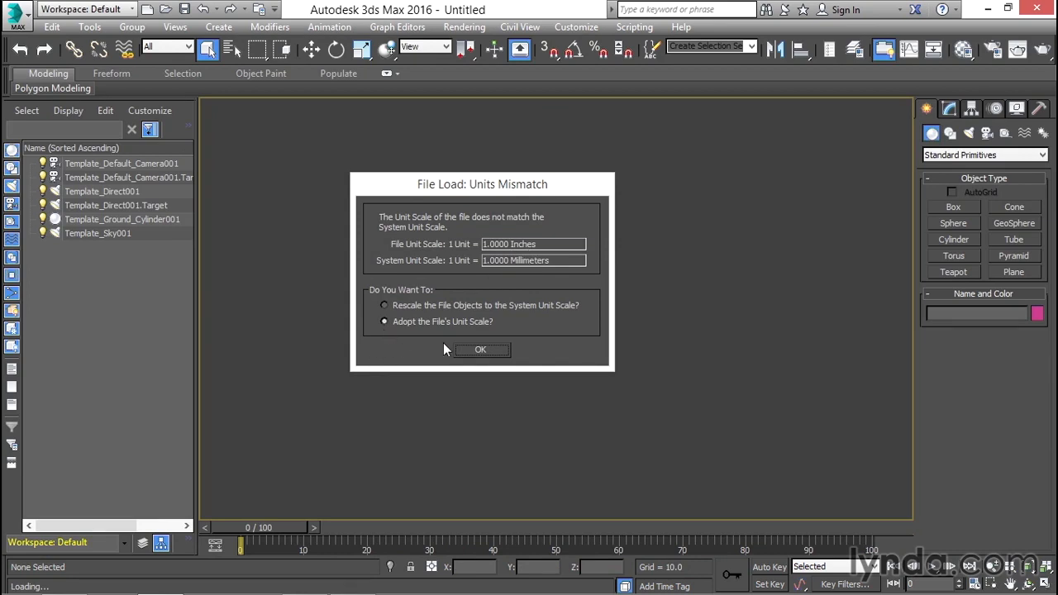
{"action": "left_click", "coordinate": [481, 350]}
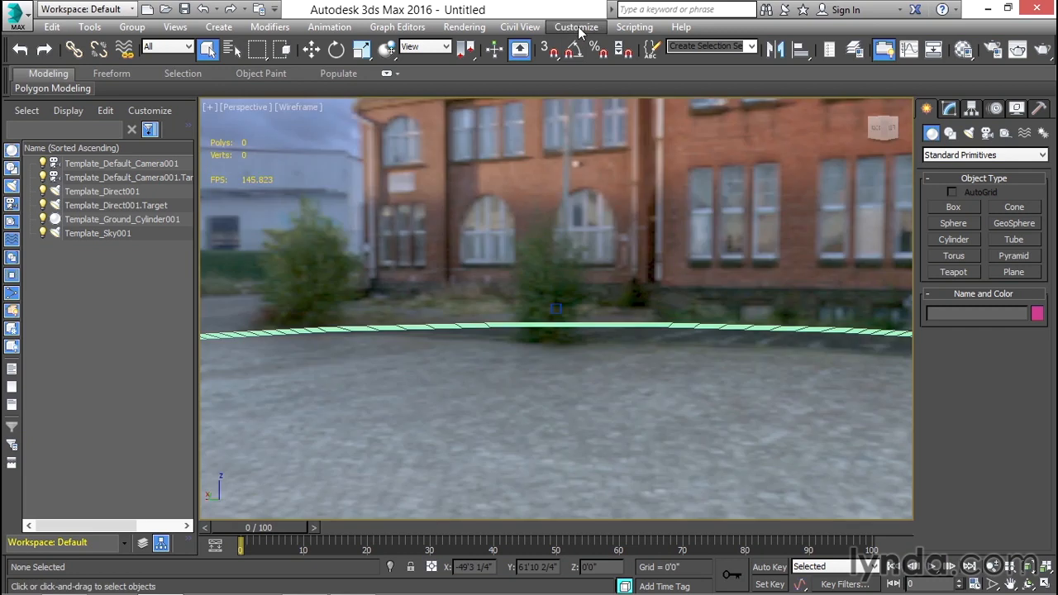
Check the display unit scale and the system unit scale in Units Setup, and close the dialogs without changes
{"action": "left_click", "coordinate": [579, 28]}
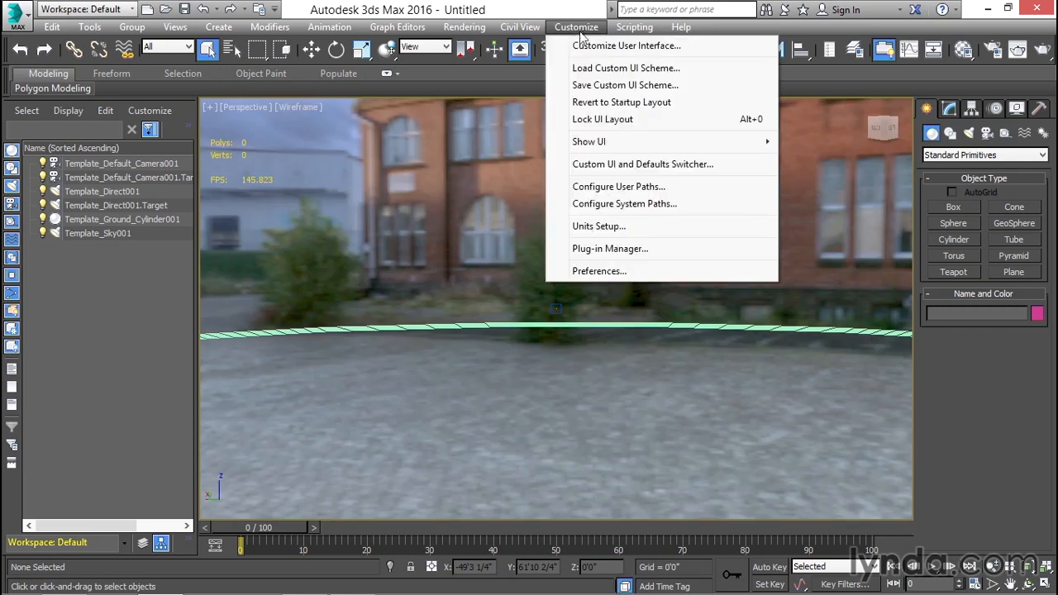
{"action": "left_click", "coordinate": [603, 227]}
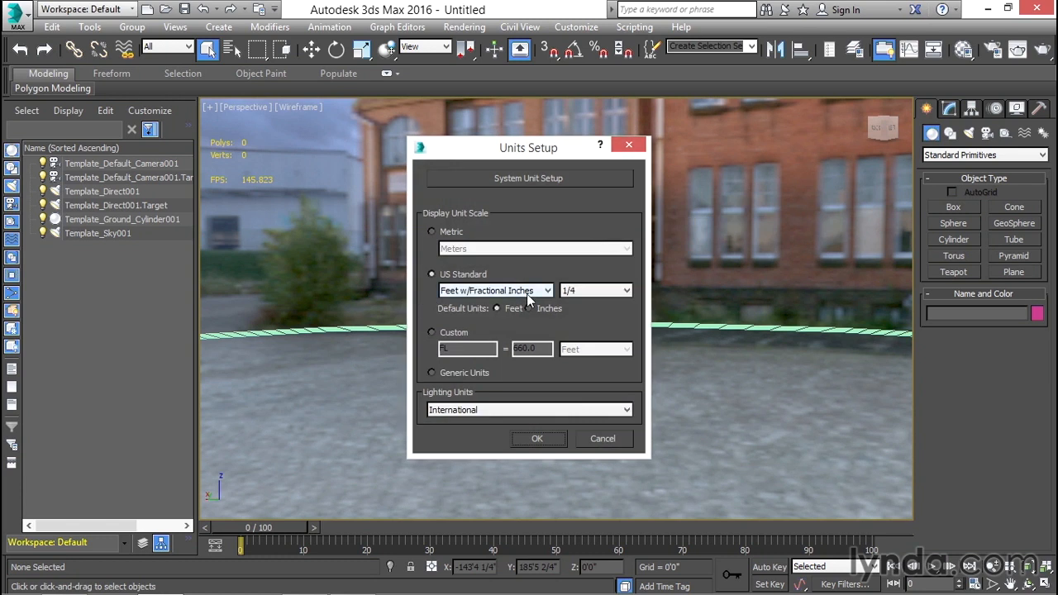
{"action": "left_click", "coordinate": [521, 181]}
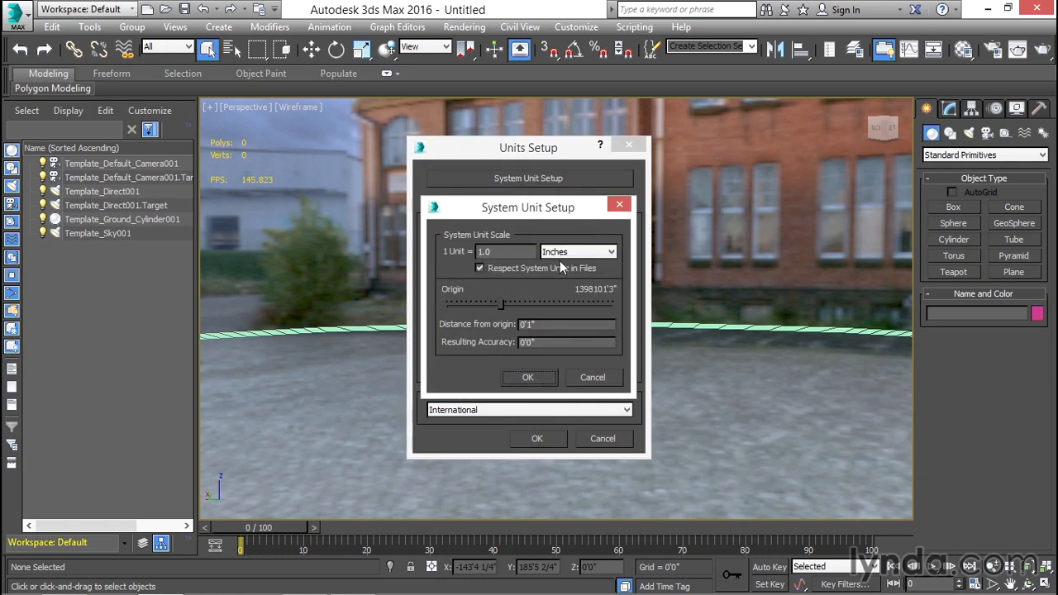
{"action": "left_click", "coordinate": [590, 377]}
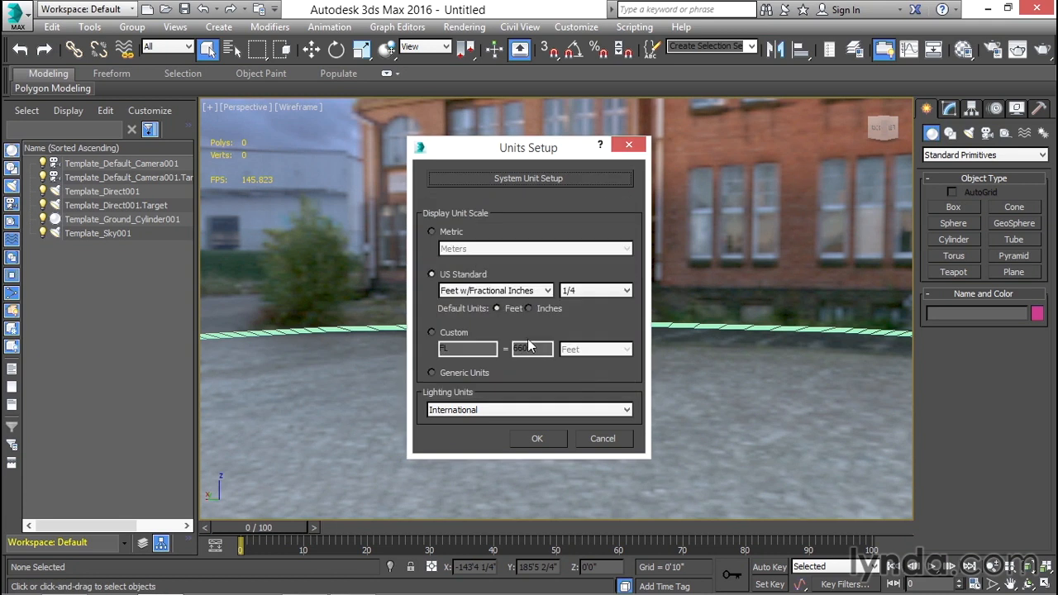
{"action": "left_click", "coordinate": [590, 441]}
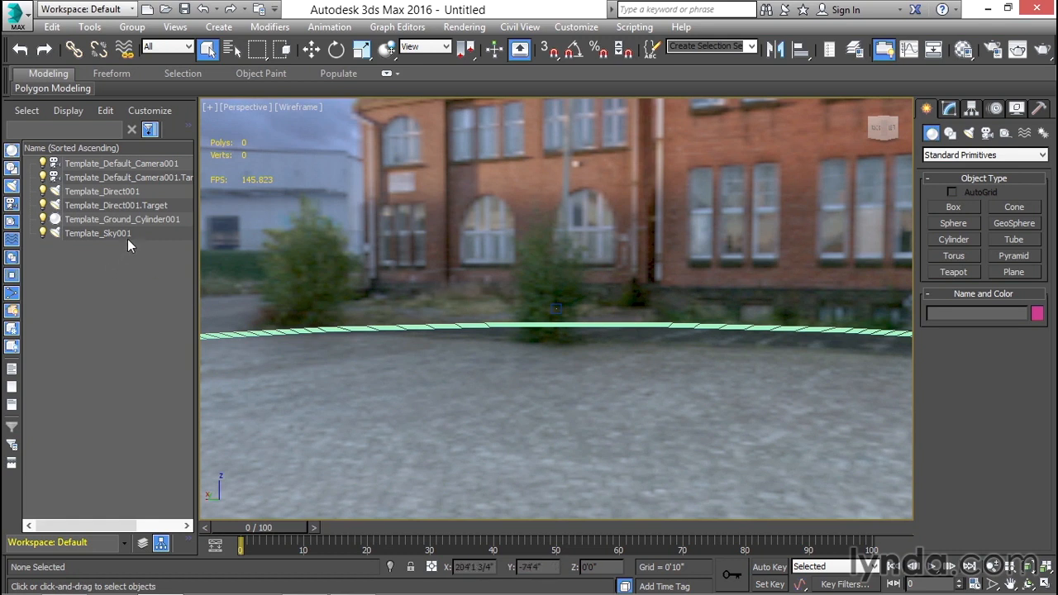
Create a teapot with a radius of about 6'8" in the middle of the courtyard and render the perspective view
{"action": "left_click", "coordinate": [953, 272]}
{"action": "left_click_drag", "start_coordinate": [546, 377], "coordinate": [591, 403]}
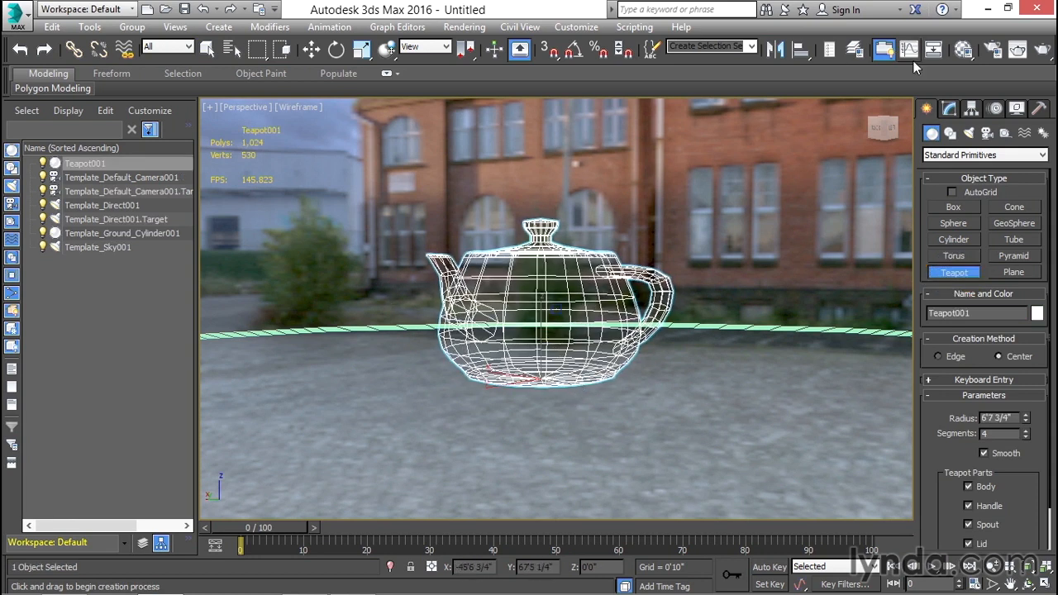
{"action": "left_click", "coordinate": [1041, 51]}
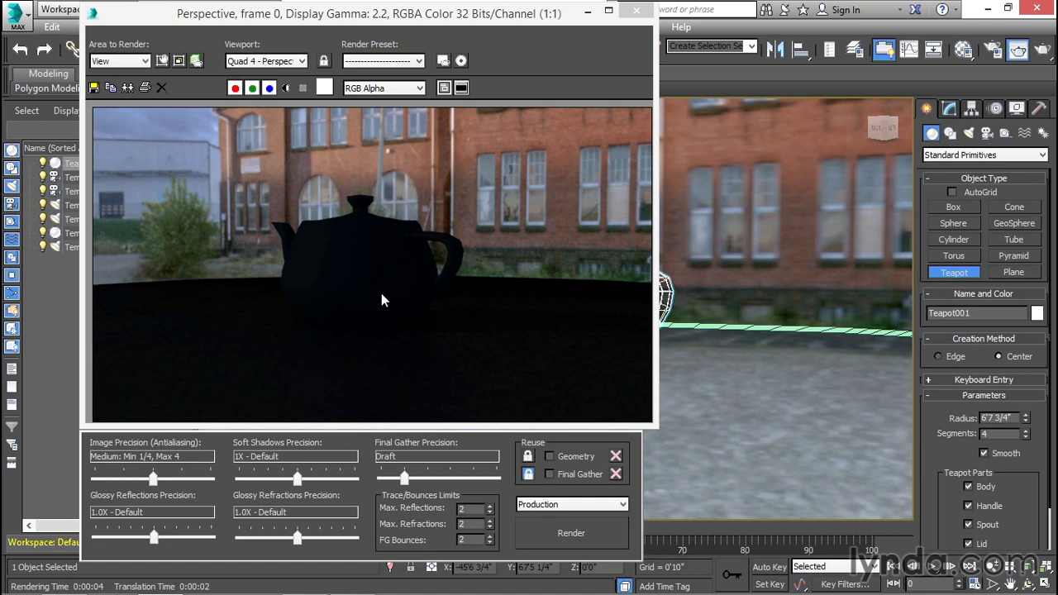
{"action": "left_click", "coordinate": [636, 10]}
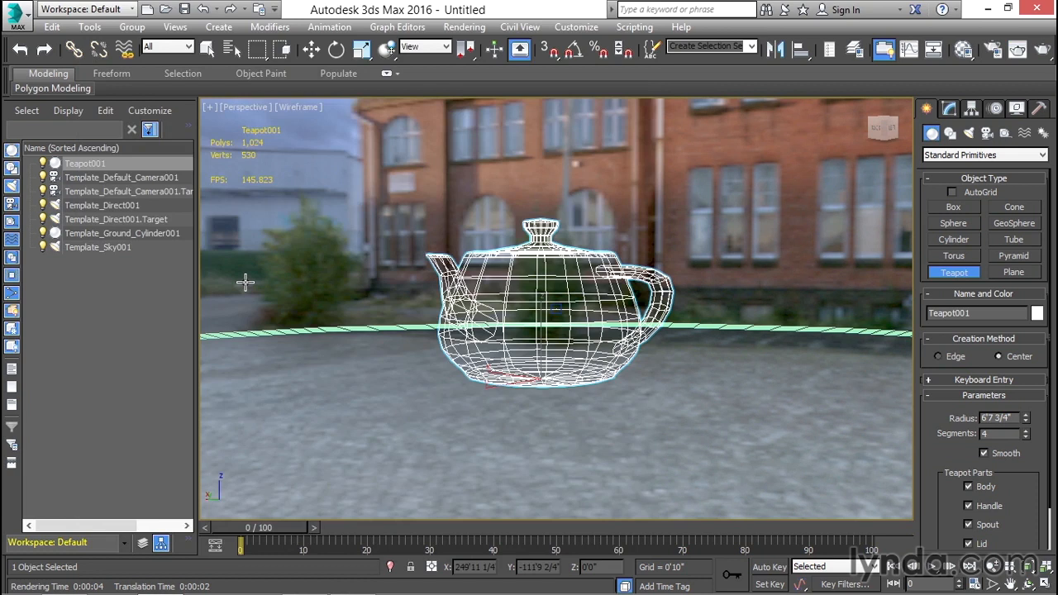
Set the Physical Camera Exposure Control's physical scale to Custom 200 candelas/RGB and render the perspective view again
{"action": "left_click", "coordinate": [457, 29]}
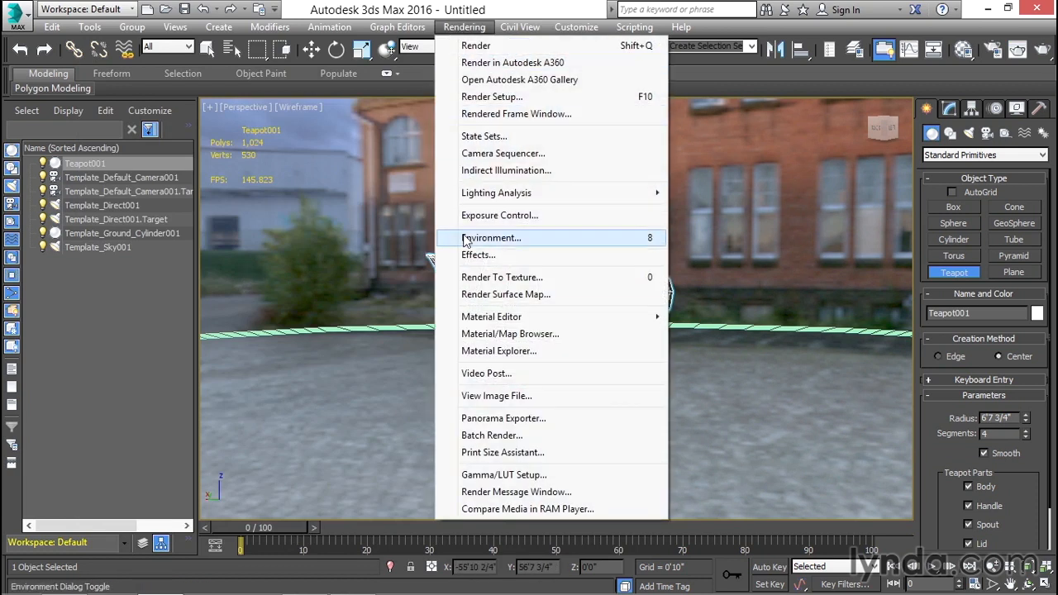
{"action": "left_click", "coordinate": [464, 237]}
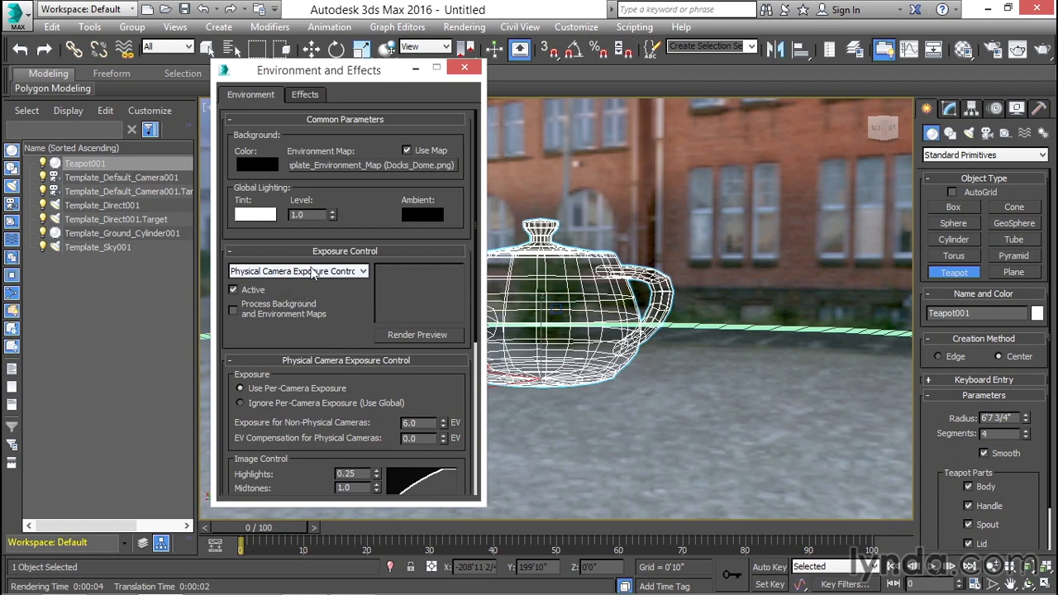
{"action": "left_click_drag", "start_coordinate": [359, 337], "coordinate": [352, 111]}
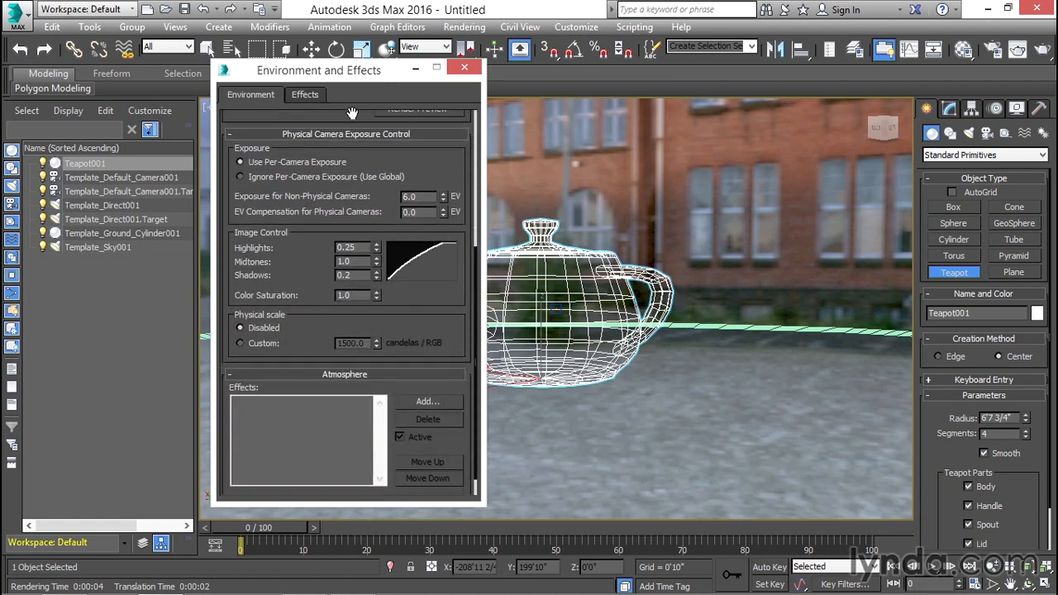
{"action": "left_click", "coordinate": [240, 343]}
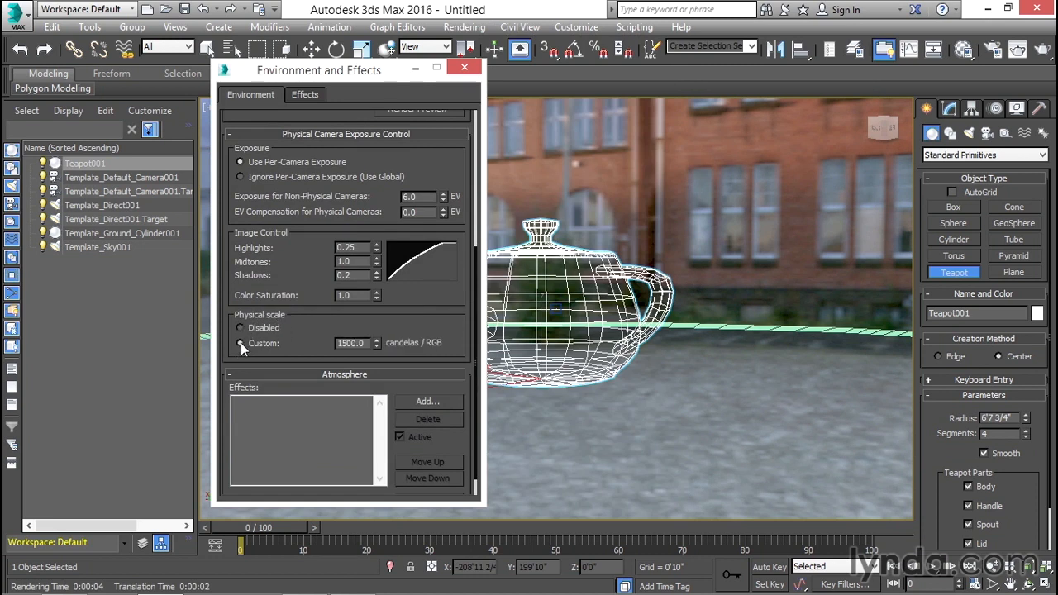
{"action": "double_click", "coordinate": [353, 343]}
{"action": "type", "text": "2"}
{"action": "key", "text": "Return"}
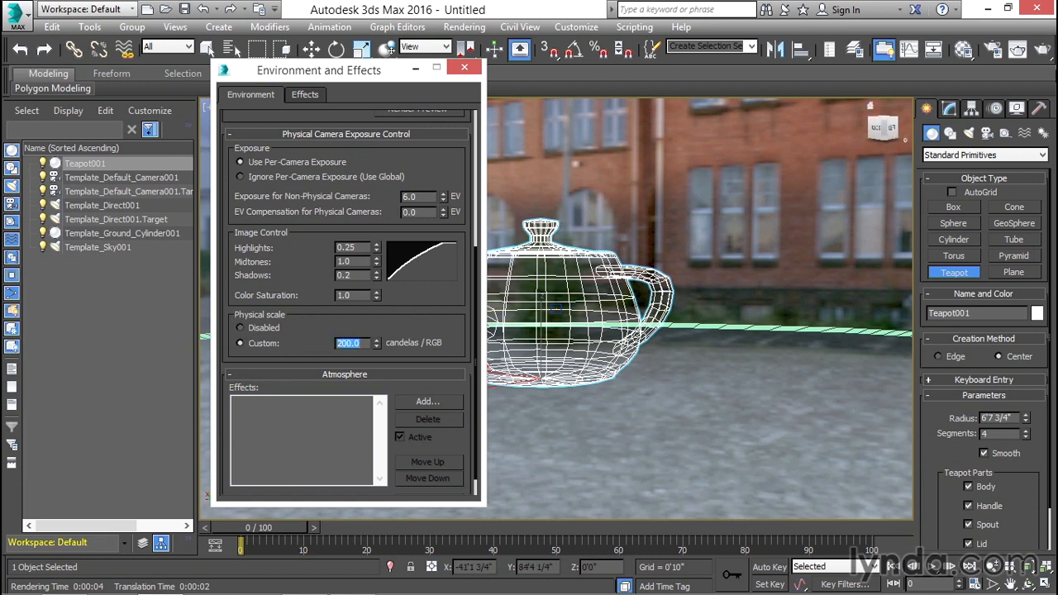
{"action": "left_click", "coordinate": [1018, 48]}
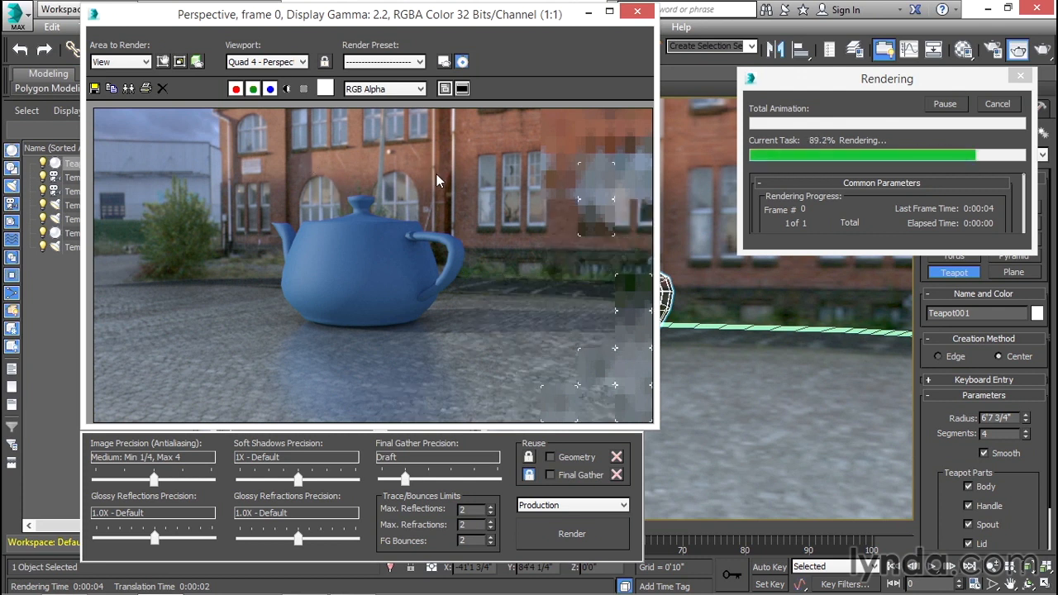
{"action": "left_click", "coordinate": [637, 13]}
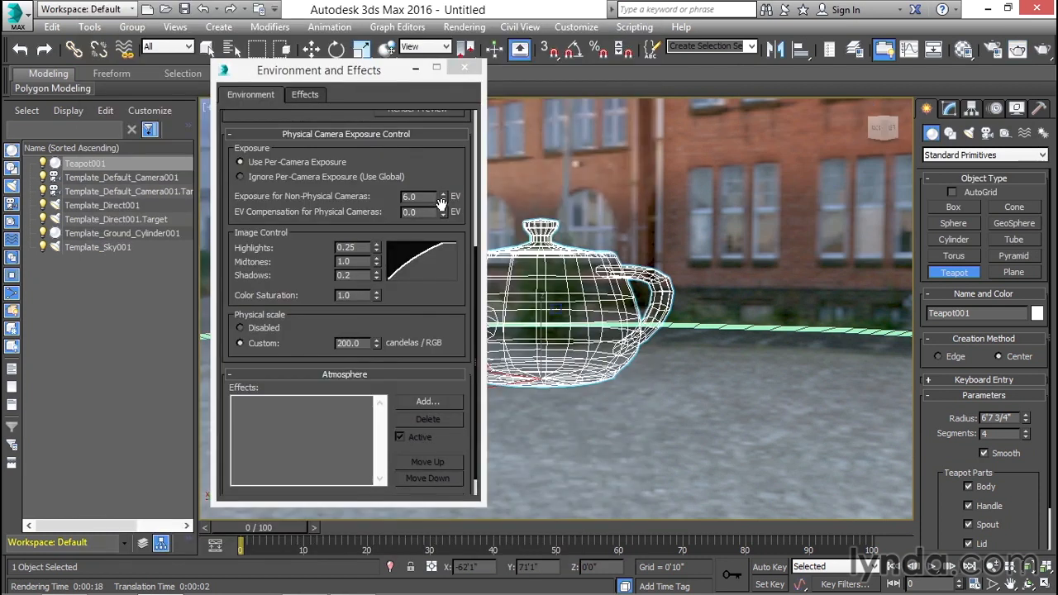
Copy the Docks_Dome.png environment map as an instance into the first sample slot of the Compact Material Editor
{"action": "left_click_drag", "start_coordinate": [389, 156], "coordinate": [370, 417]}
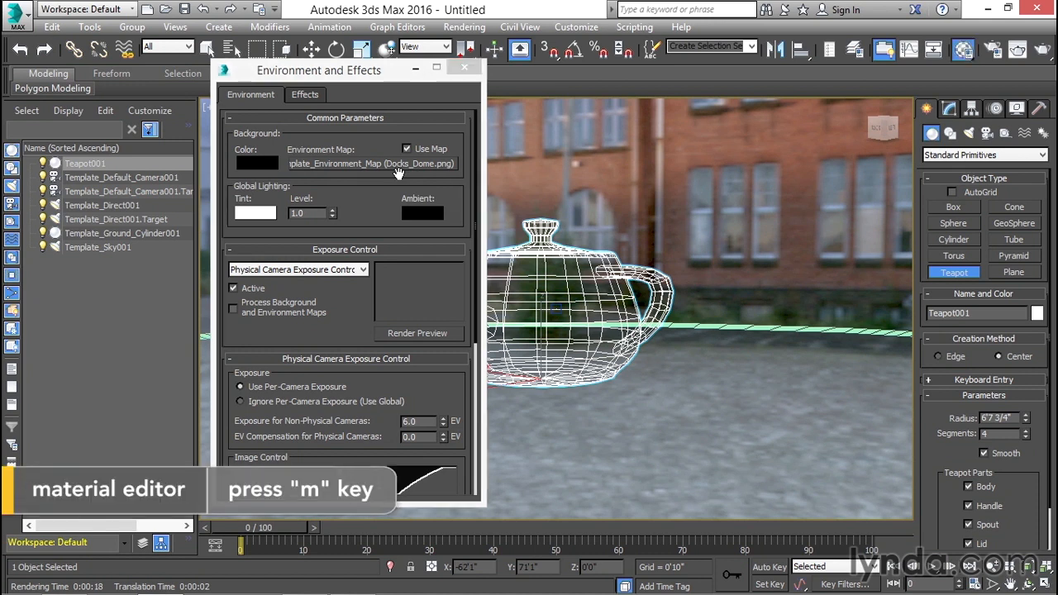
{"action": "key", "text": "m"}
{"action": "left_click", "coordinate": [586, 111]}
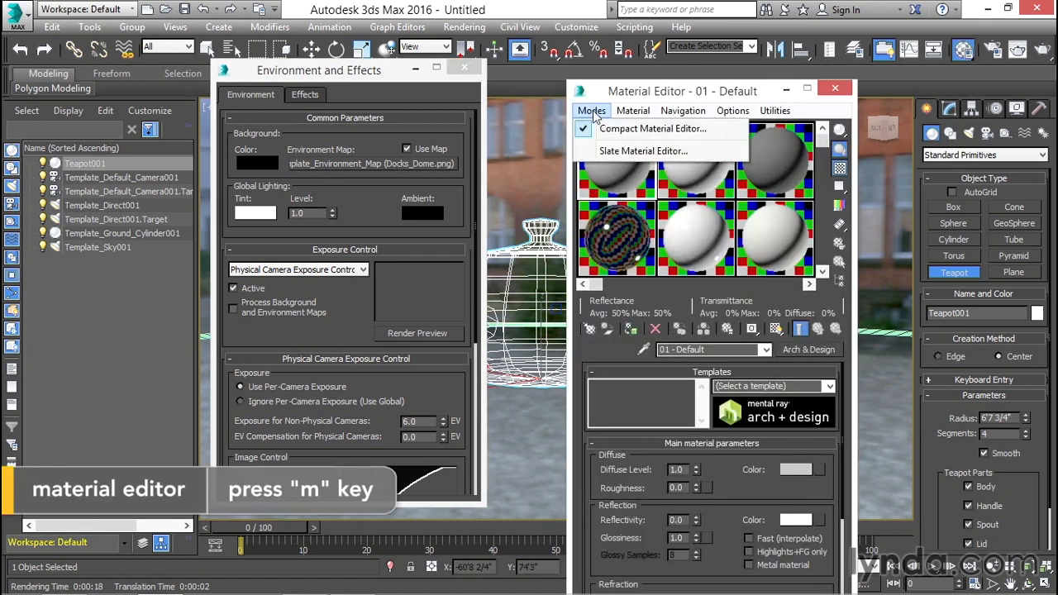
{"action": "left_click", "coordinate": [622, 153]}
{"action": "left_click", "coordinate": [105, 109]}
{"action": "left_click", "coordinate": [145, 109]}
{"action": "mouse_move", "coordinate": [105, 109]}
{"action": "left_click", "coordinate": [124, 127]}
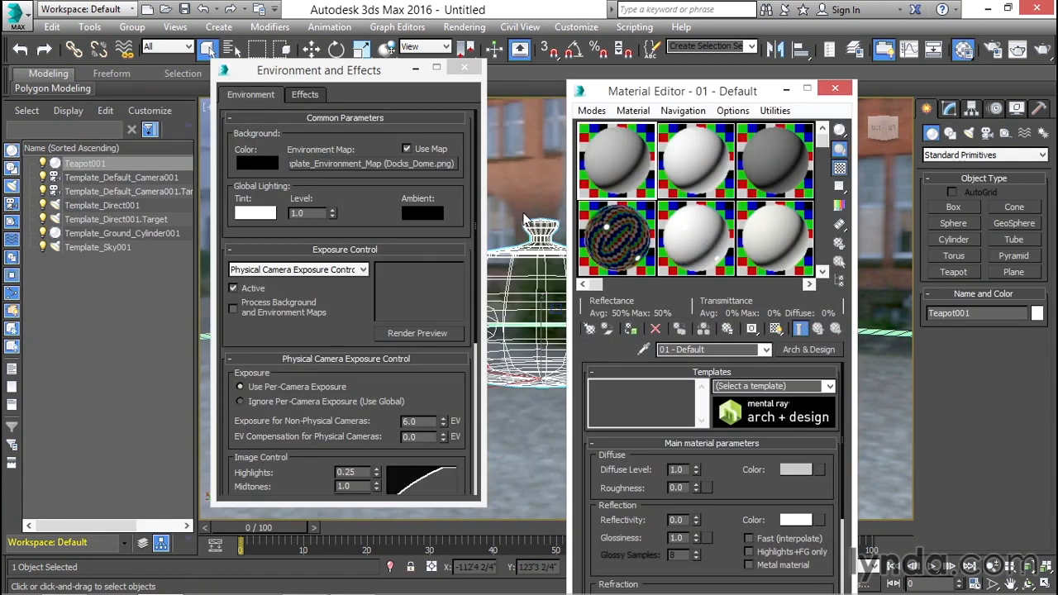
{"action": "left_click_drag", "start_coordinate": [365, 168], "coordinate": [617, 156]}
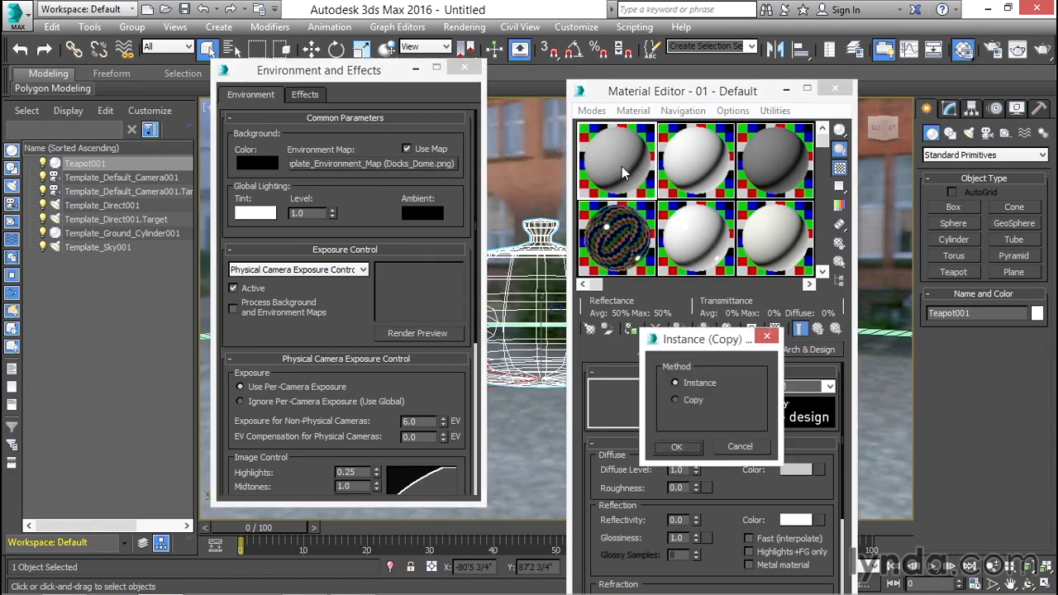
{"action": "left_click", "coordinate": [681, 445]}
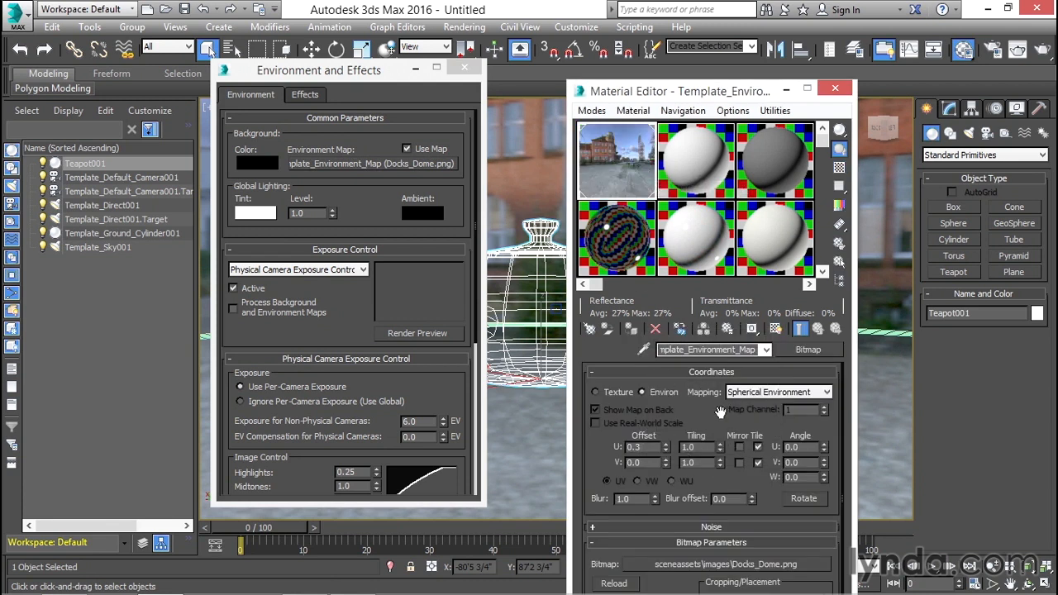
View the full Docks_Dome.png image from the map's bitmap parameters, and close the image and the Material Editor
{"action": "left_click_drag", "start_coordinate": [699, 410], "coordinate": [696, 319]}
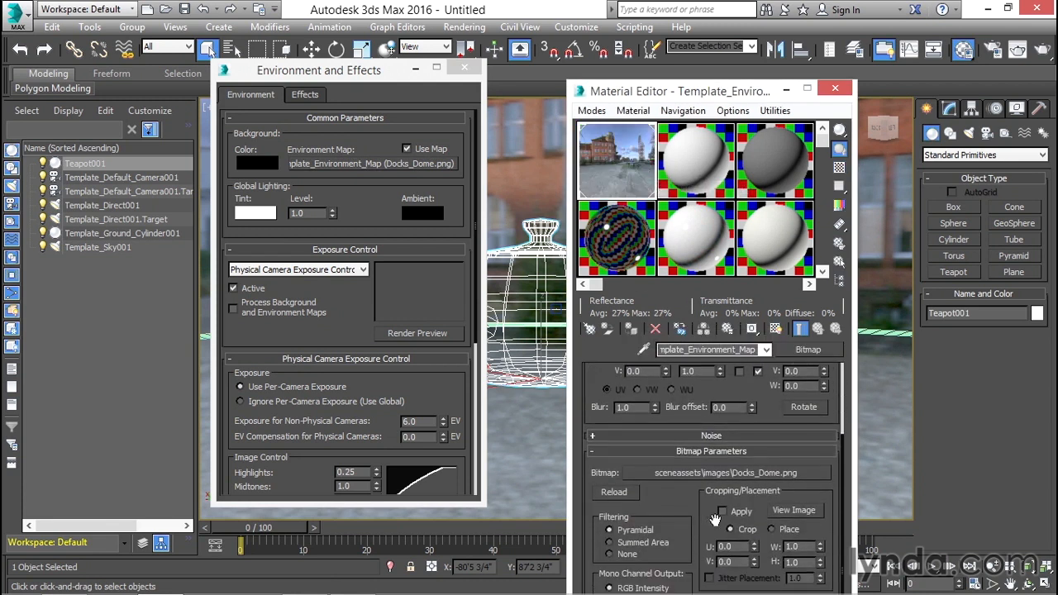
{"action": "left_click", "coordinate": [794, 510]}
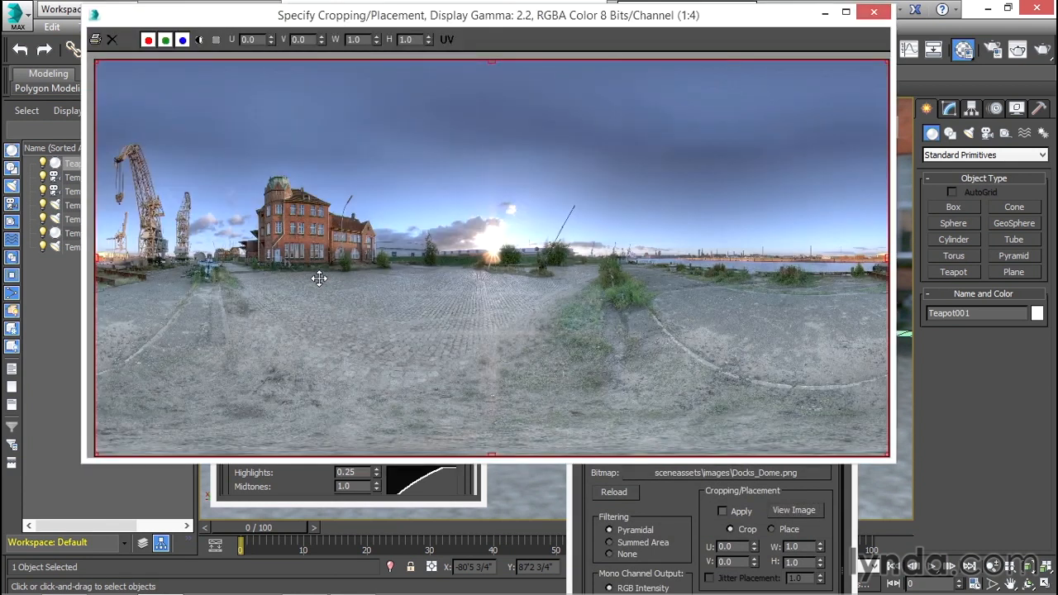
{"action": "left_click", "coordinate": [874, 12]}
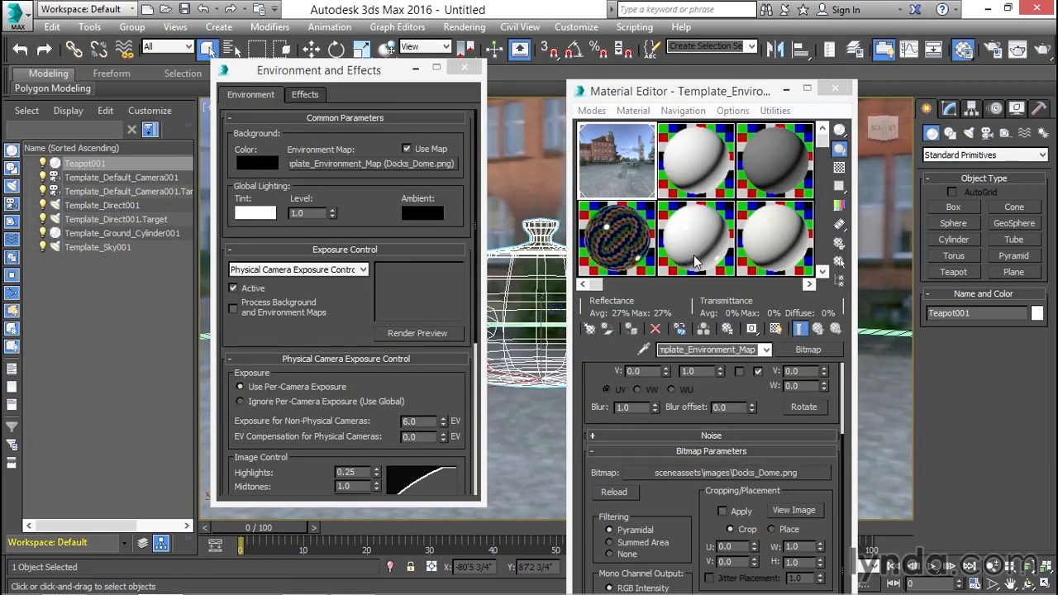
{"action": "left_click", "coordinate": [835, 89]}
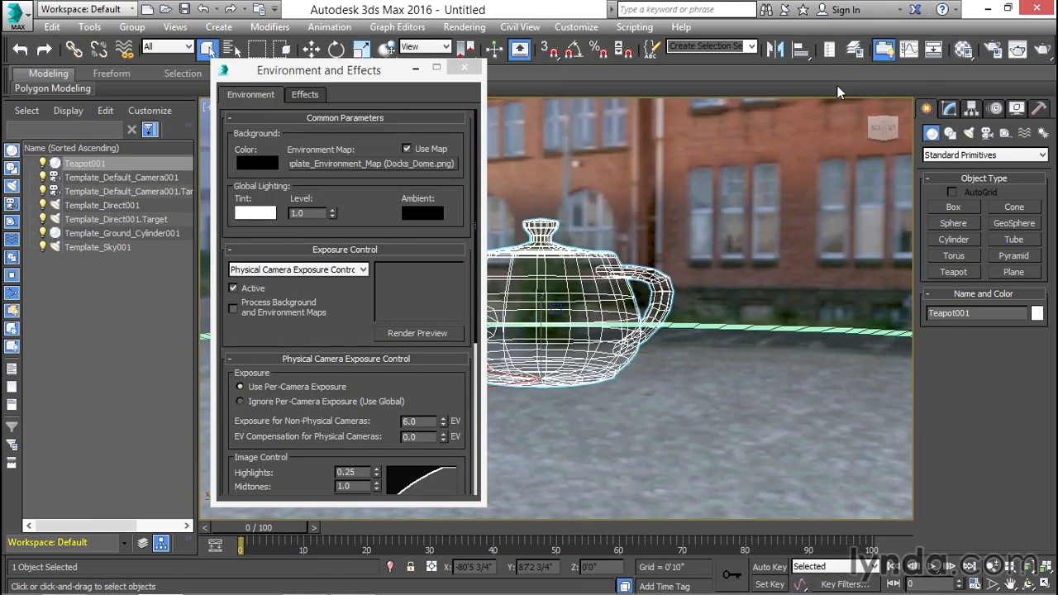
Examine the IBL skylight mode in the Global Illumination render settings and the parameters of the Template_Sky001 light
{"action": "left_click", "coordinate": [990, 51]}
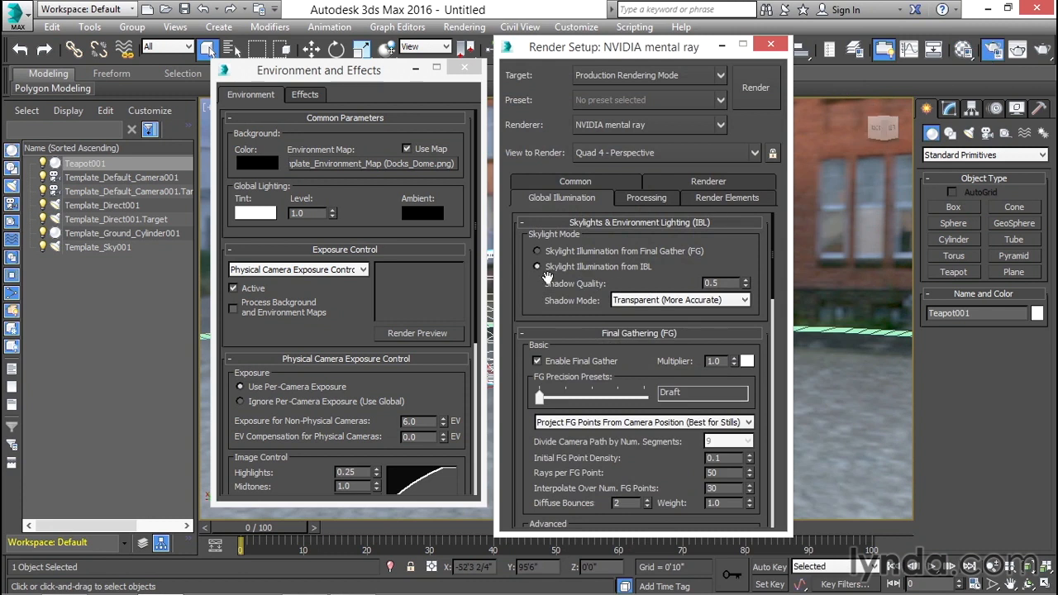
{"action": "left_click", "coordinate": [538, 266]}
{"action": "left_click", "coordinate": [86, 246]}
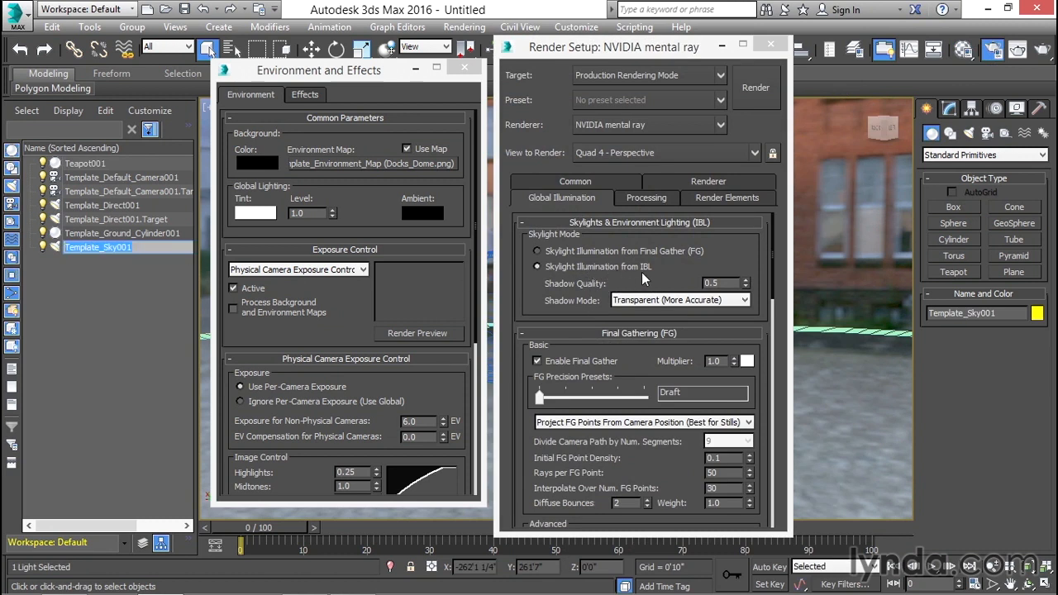
{"action": "left_click", "coordinate": [971, 114]}
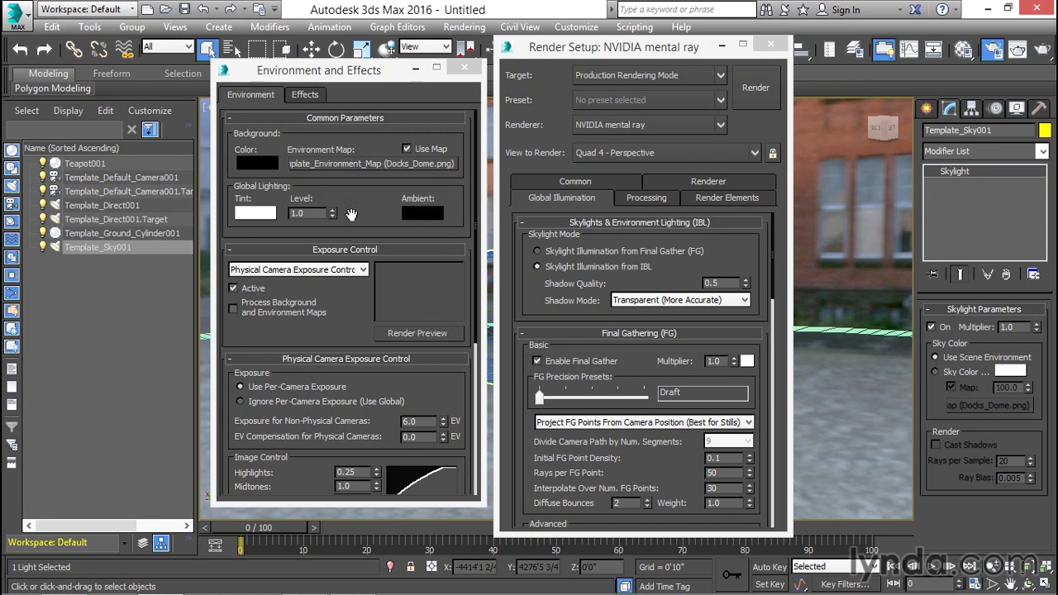
Close the Environment and Effects and Render Setup windows and delete the teapot from the scene
{"action": "left_click", "coordinate": [463, 67]}
{"action": "left_click", "coordinate": [771, 44]}
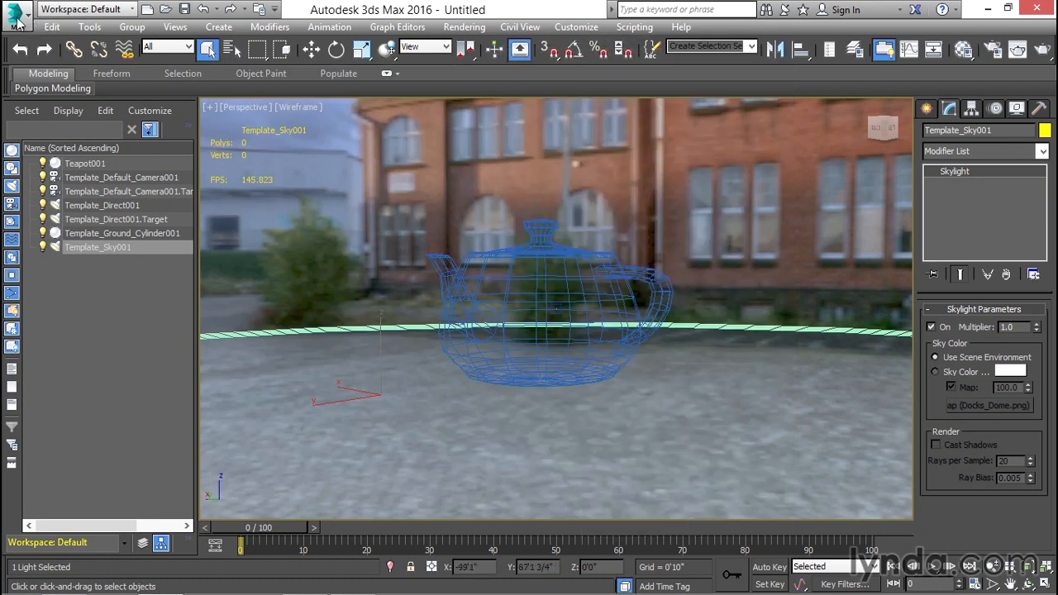
{"action": "left_click", "coordinate": [519, 276]}
{"action": "key", "text": "Delete"}
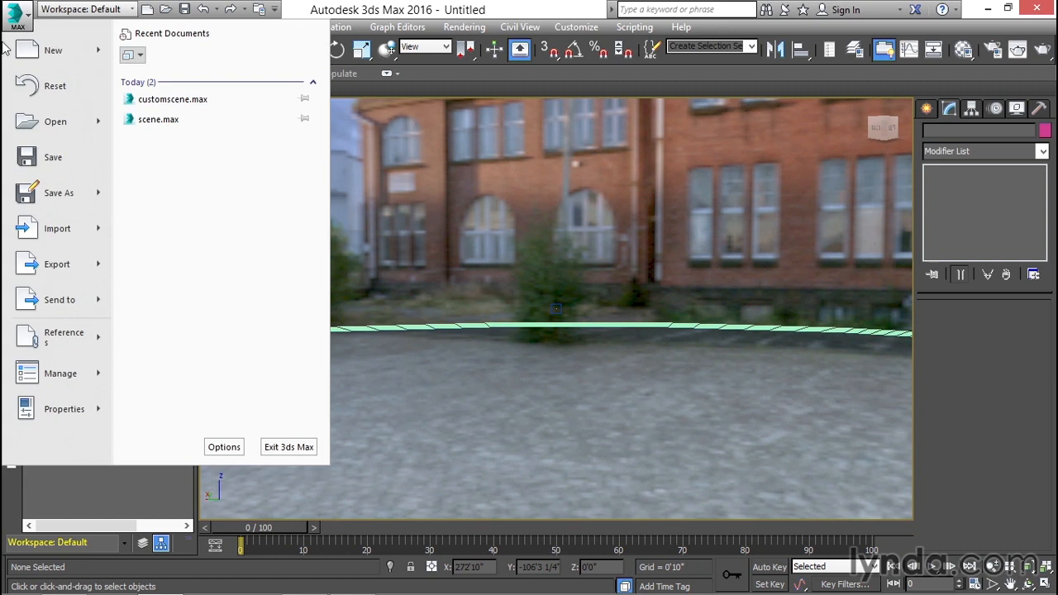
Save the scene in the scenes folder under the new file name CorrectedHDRItemplate
{"action": "left_click", "coordinate": [16, 193]}
{"action": "type", "text": "CorrectedHDRI"}
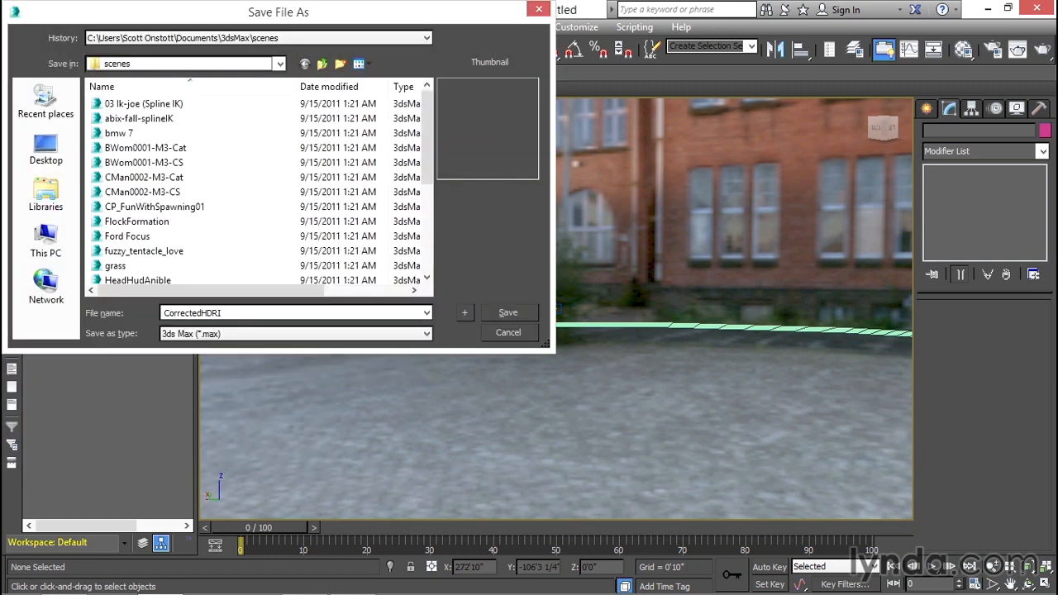
{"action": "type", "text": "template"}
{"action": "left_click", "coordinate": [500, 315]}
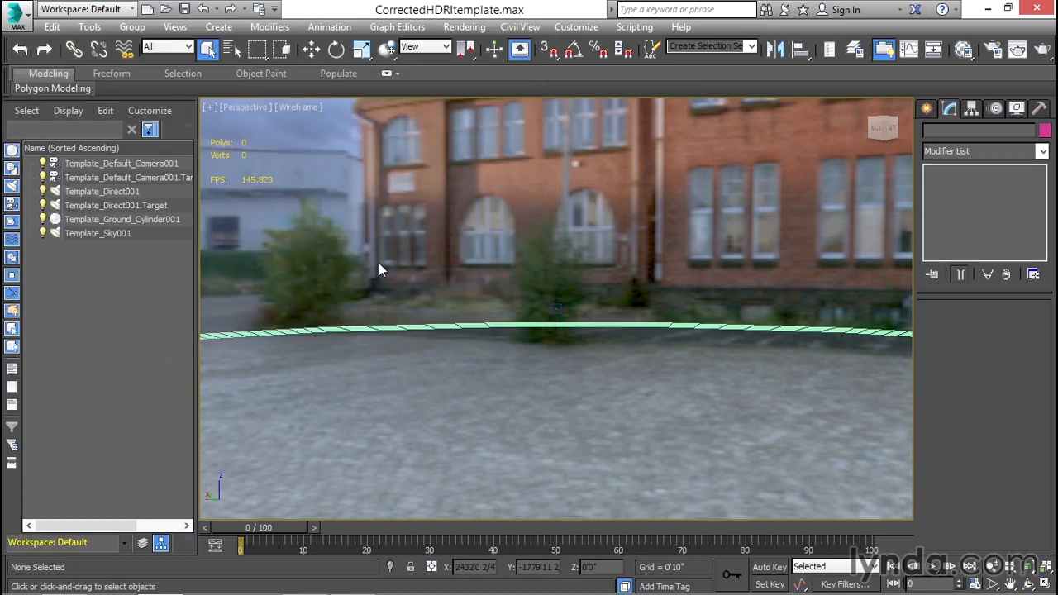
Open the Template Manager through the Welcome Screen and review the scene file path of the Sample - Outdoor HDRI Courtyard template
{"action": "left_click", "coordinate": [681, 27]}
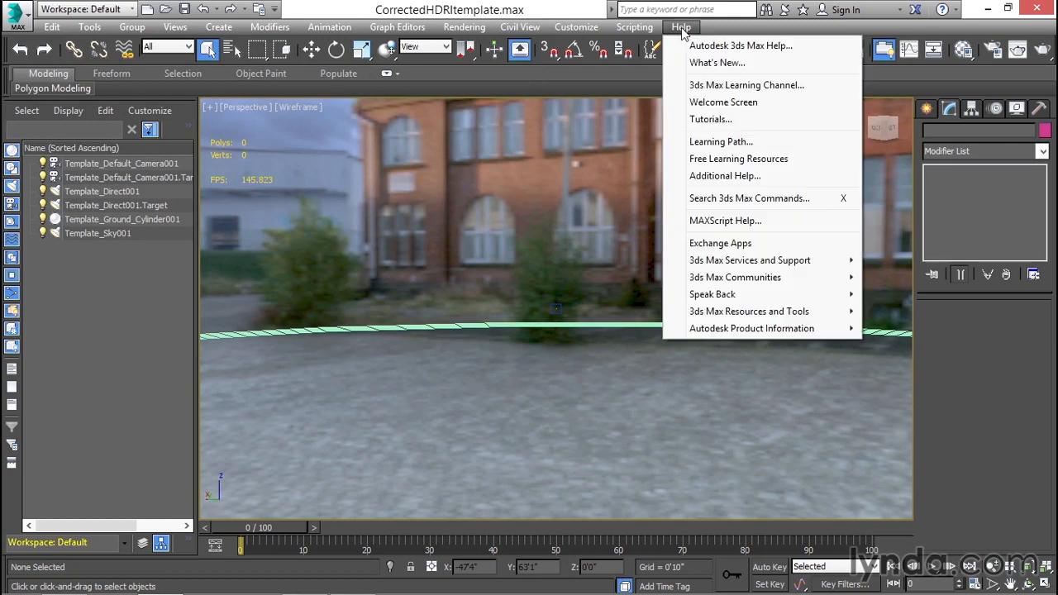
{"action": "left_click", "coordinate": [715, 105]}
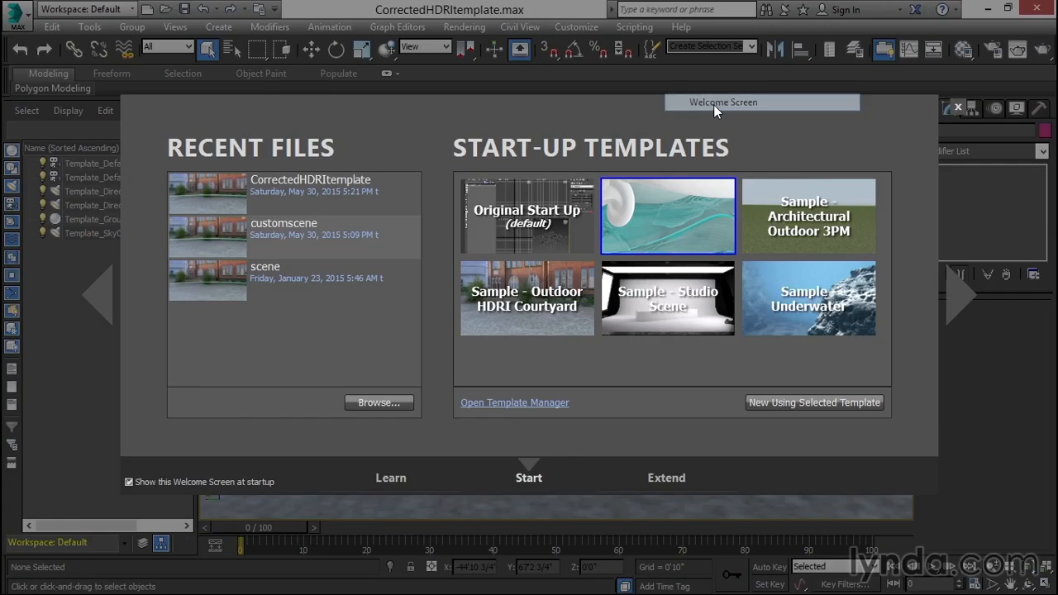
{"action": "left_click", "coordinate": [502, 403]}
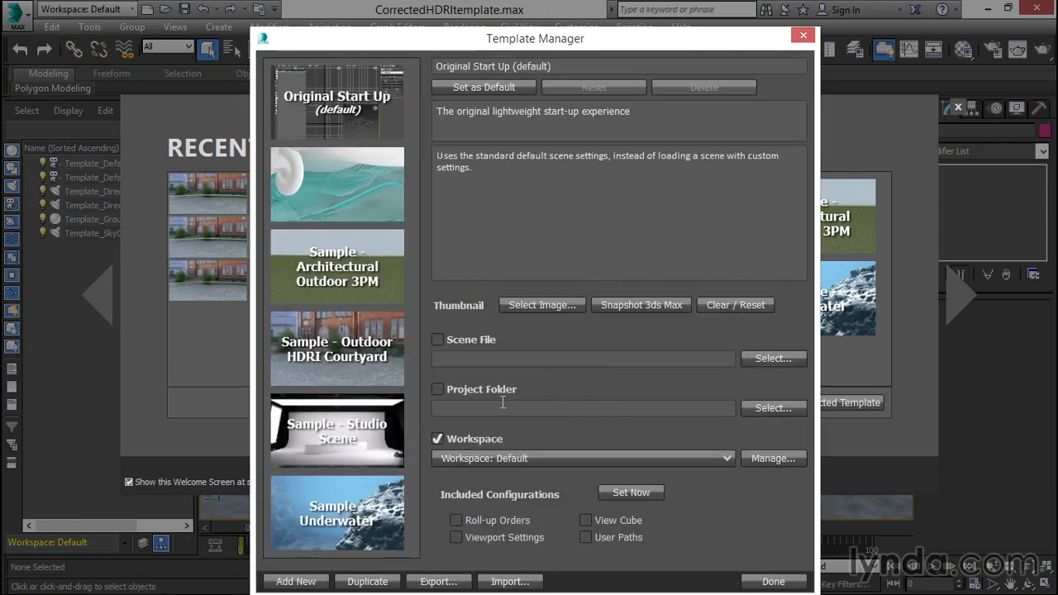
{"action": "left_click", "coordinate": [301, 360]}
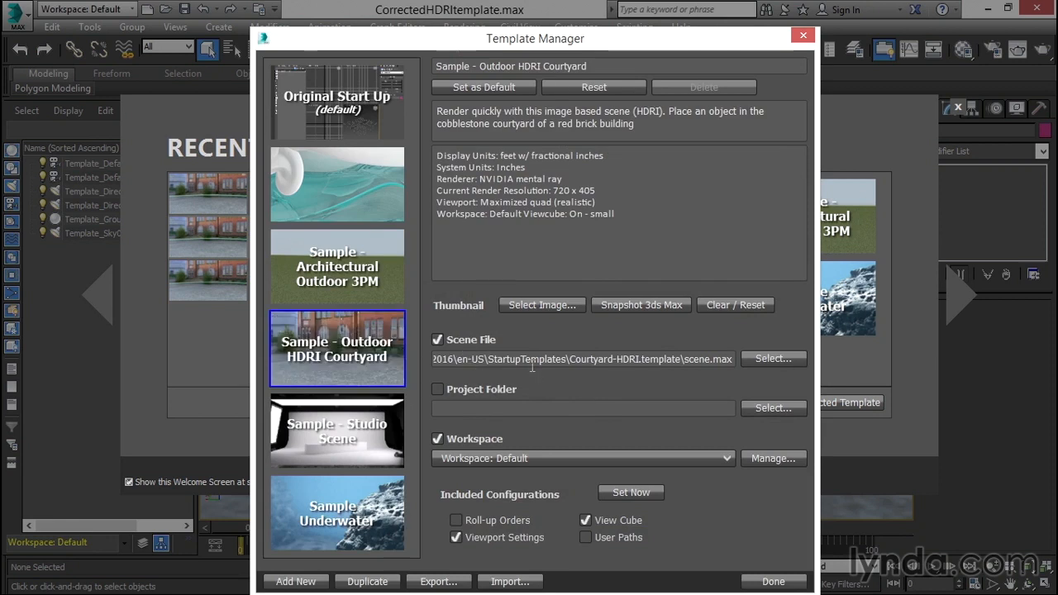
{"action": "left_click_drag", "start_coordinate": [457, 360], "coordinate": [520, 361]}
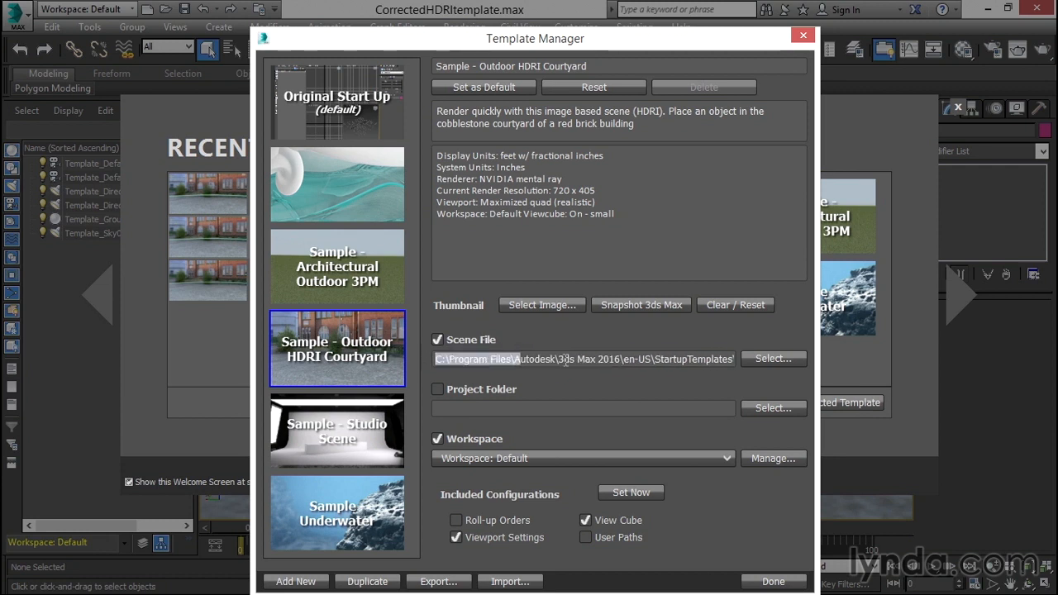
{"action": "left_click_drag", "start_coordinate": [624, 359], "coordinate": [748, 367]}
Set the courtyard template's scene file to CorrectedHDRItemplate.max, then finish template editing and close the Welcome Screen
{"action": "left_click", "coordinate": [760, 359]}
{"action": "left_click", "coordinate": [409, 154]}
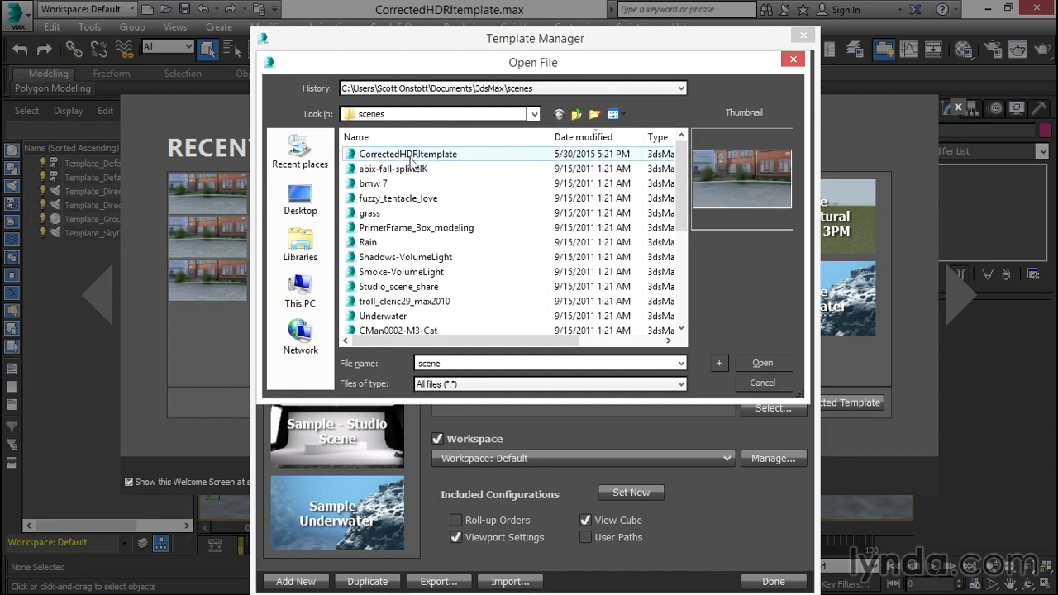
{"action": "left_click", "coordinate": [753, 365]}
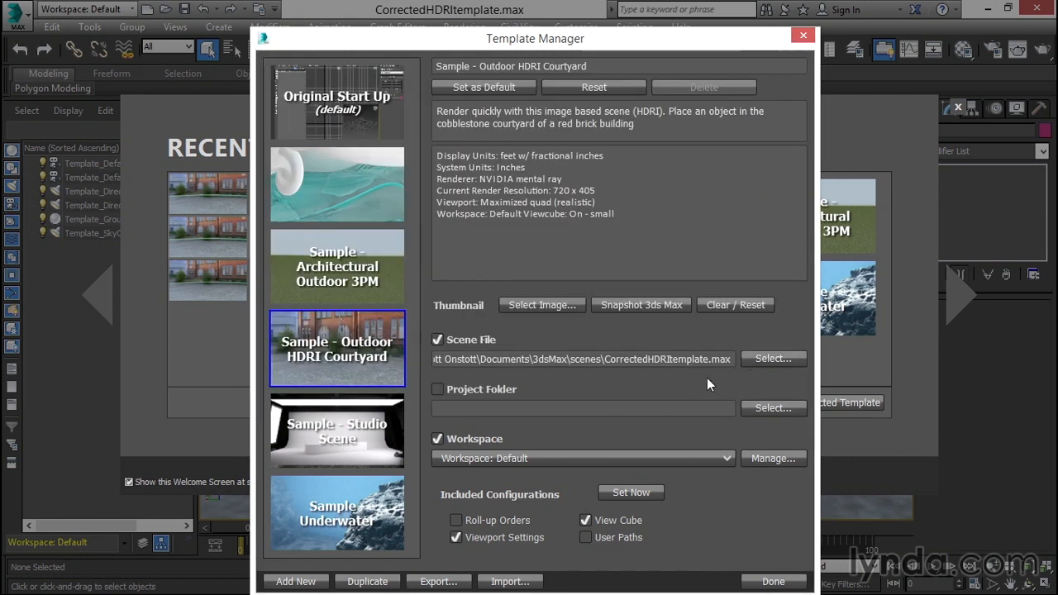
{"action": "left_click", "coordinate": [762, 581]}
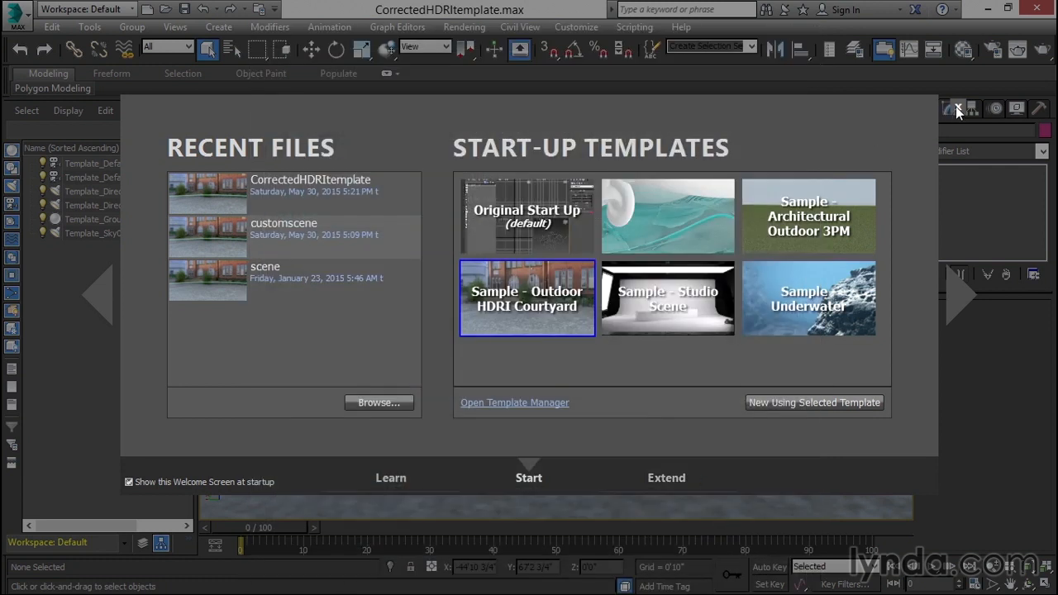
{"action": "left_click", "coordinate": [957, 106]}
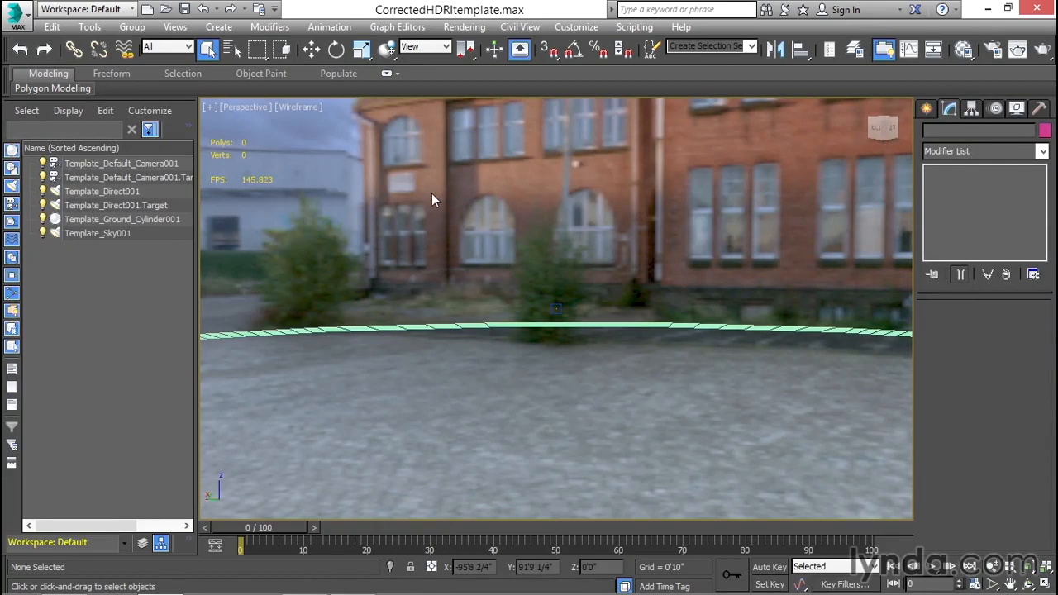
Reset 3ds Max to an empty scene and confirm the reset
{"action": "left_click", "coordinate": [18, 21]}
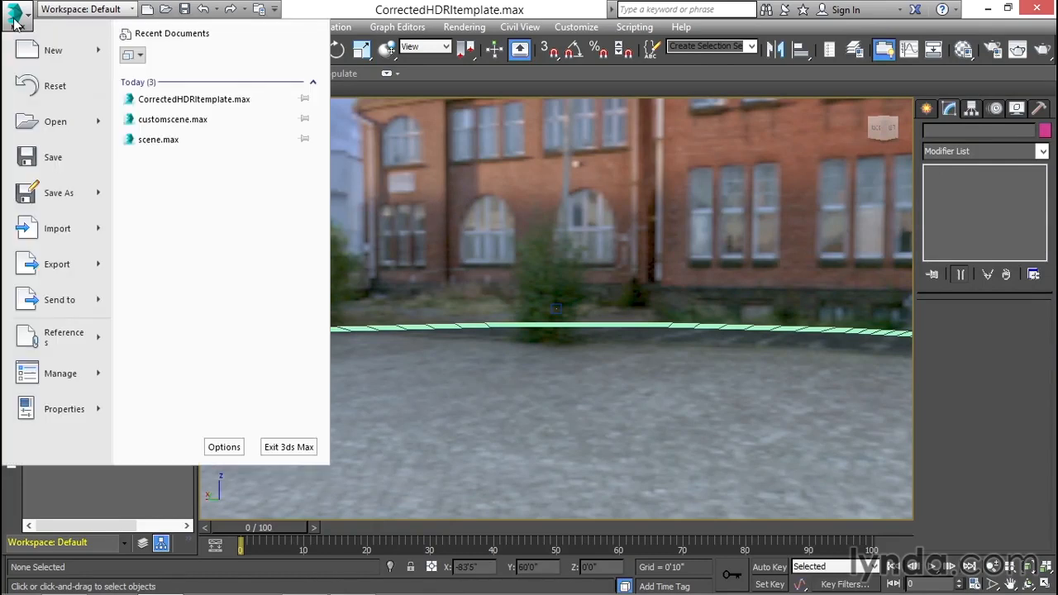
{"action": "left_click", "coordinate": [25, 88]}
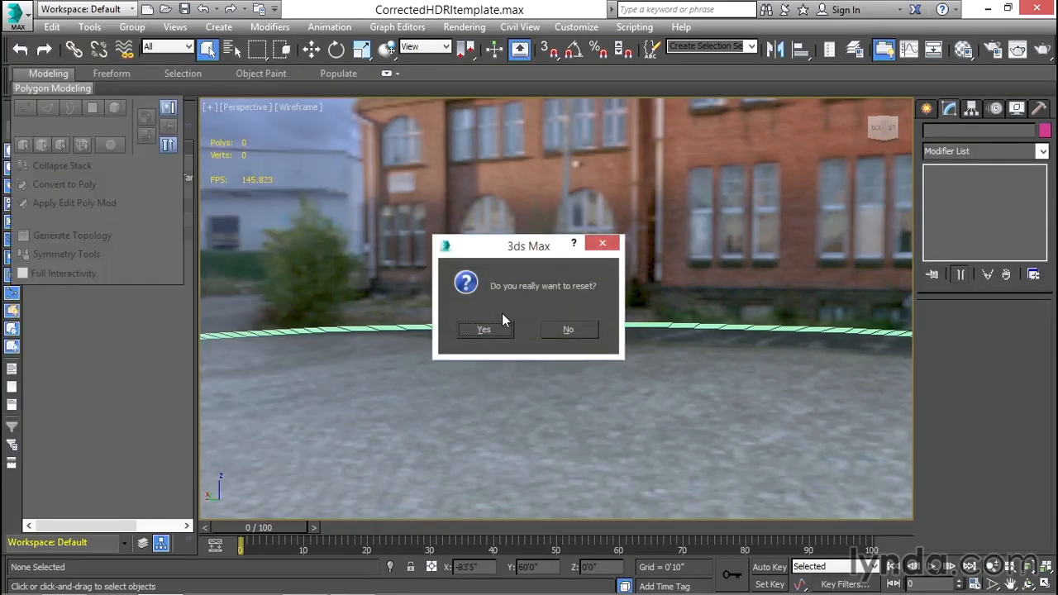
{"action": "left_click", "coordinate": [485, 330]}
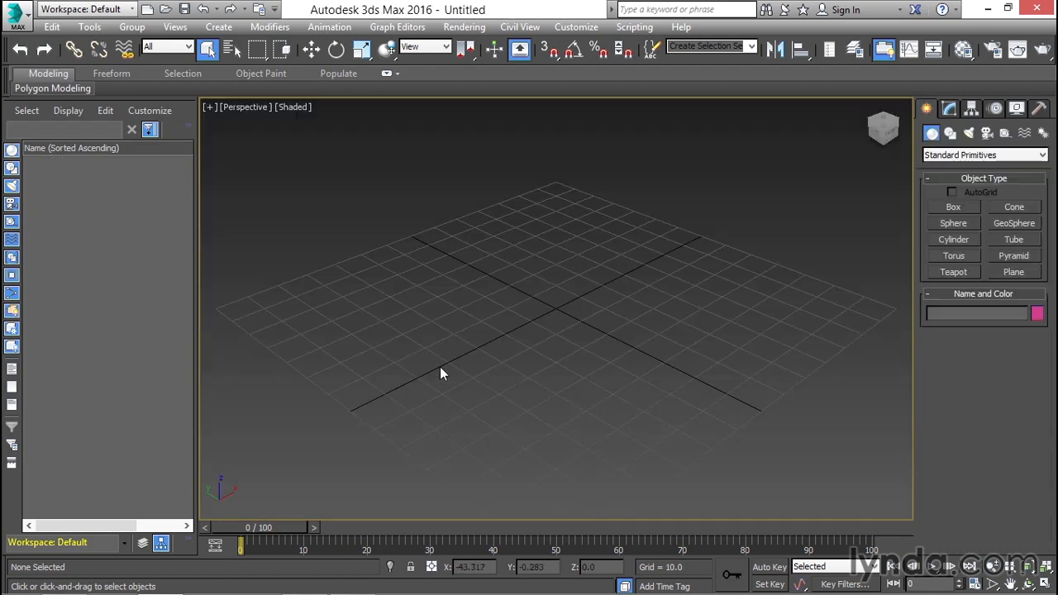
Create a new scene from the Sample - Outdoor HDRI Courtyard template
{"action": "left_click", "coordinate": [17, 25]}
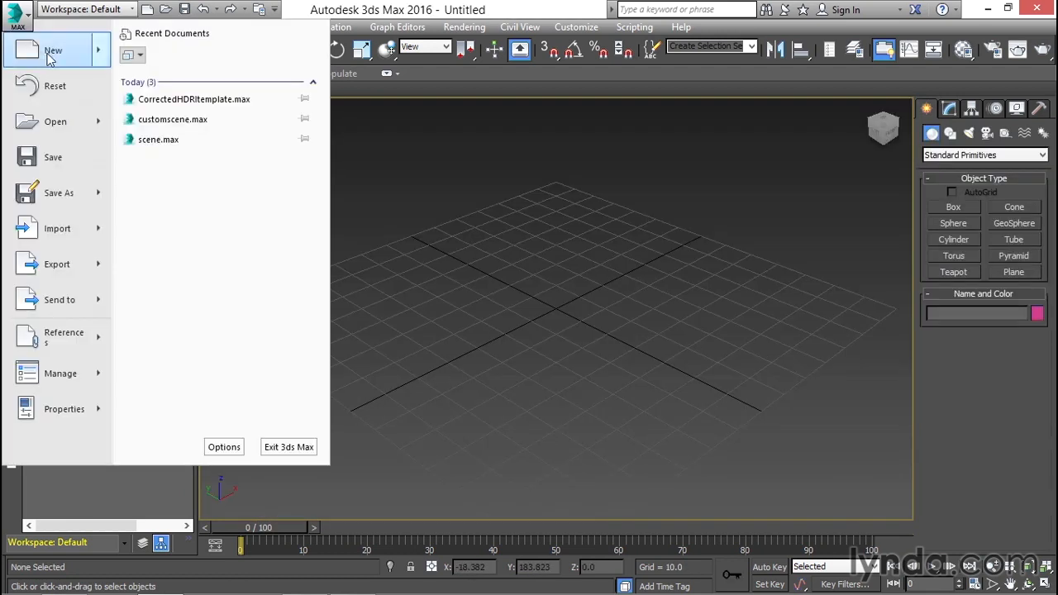
{"action": "mouse_move", "coordinate": [106, 58]}
{"action": "left_click", "coordinate": [199, 248]}
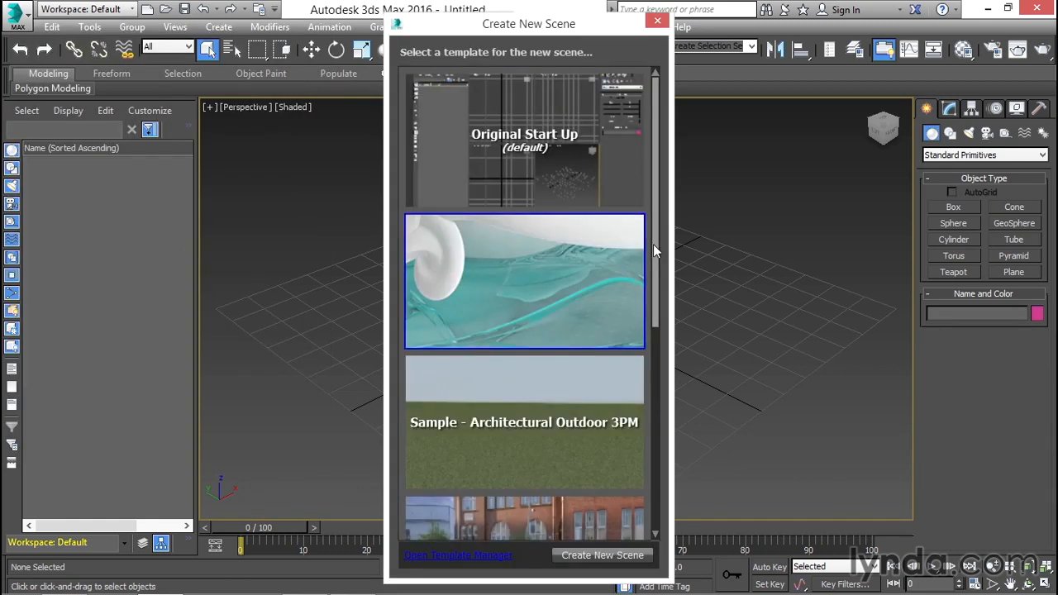
{"action": "scroll", "coordinate": [543, 321], "scroll_direction": "down", "scroll_amount": 5}
{"action": "left_click", "coordinate": [514, 318]}
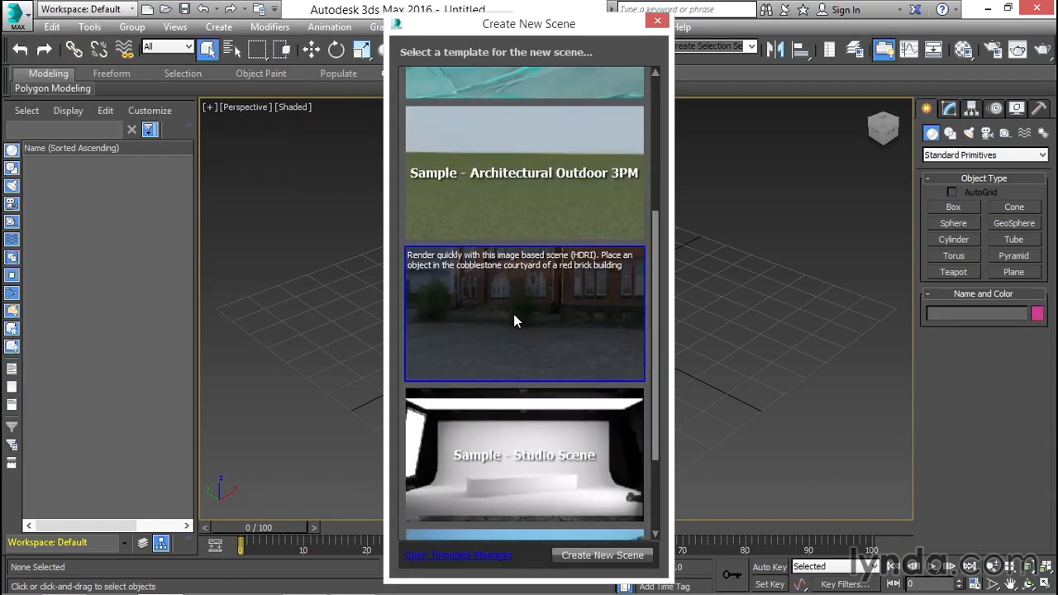
{"action": "left_click", "coordinate": [579, 556]}
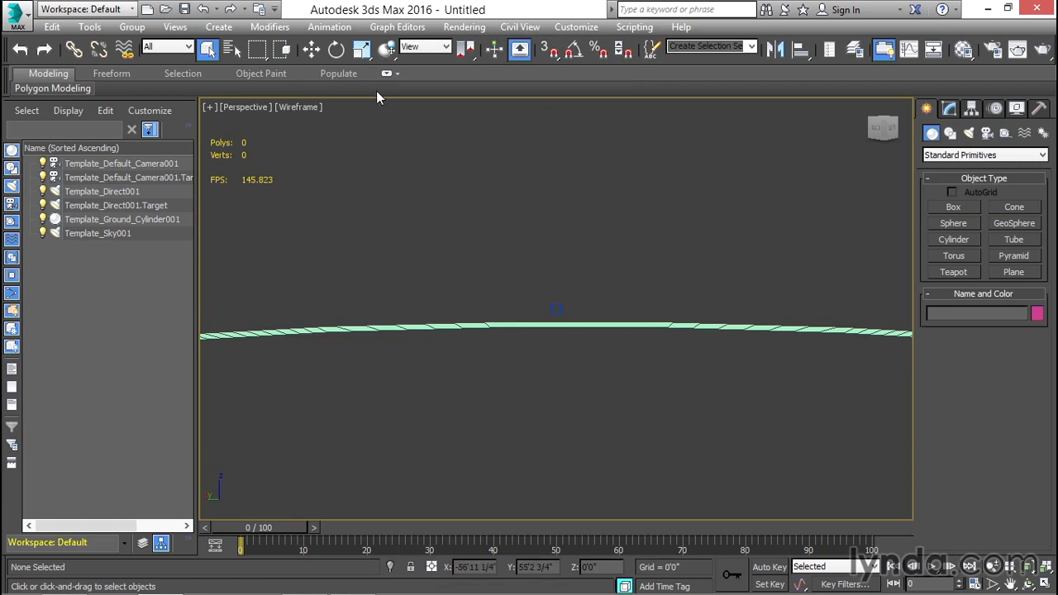
Check the Custom physical scale in the new scene's Physical Camera Exposure Control settings and close the environment window
{"action": "left_click", "coordinate": [460, 32]}
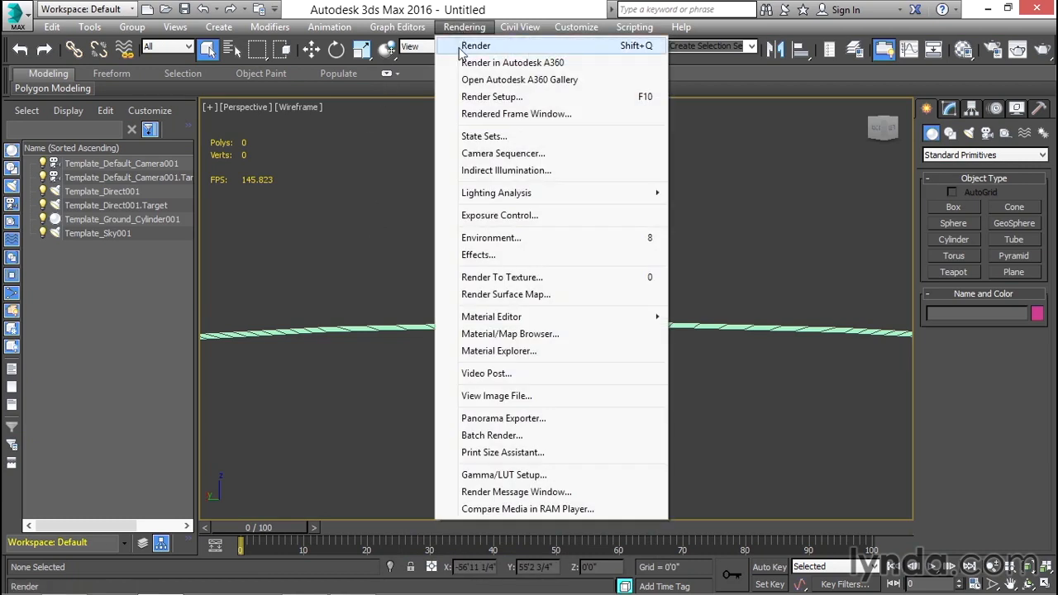
{"action": "left_click", "coordinate": [481, 239]}
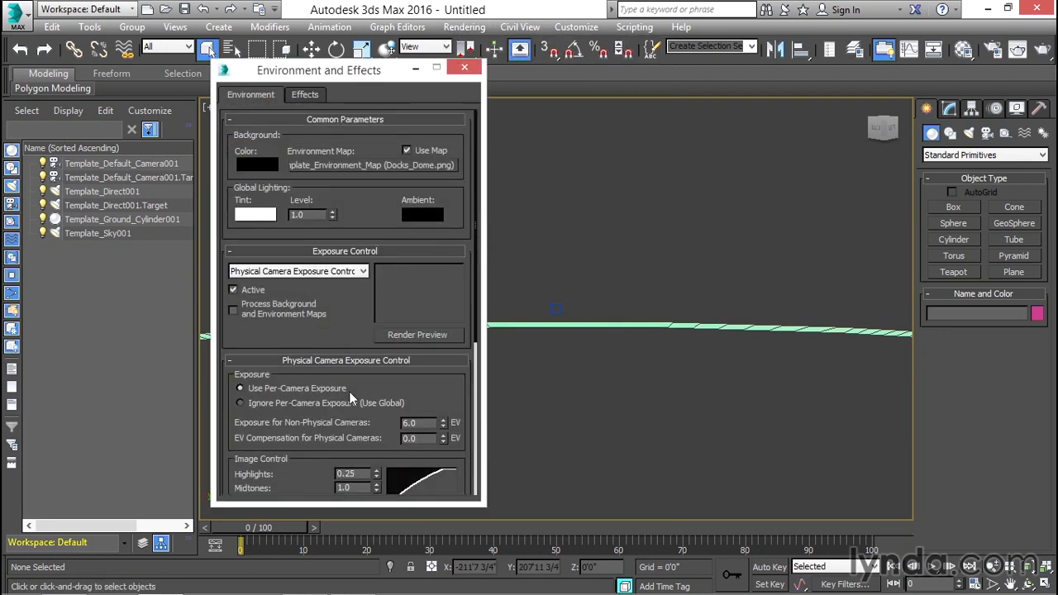
{"action": "scroll", "coordinate": [327, 335], "scroll_direction": "down", "scroll_amount": 5}
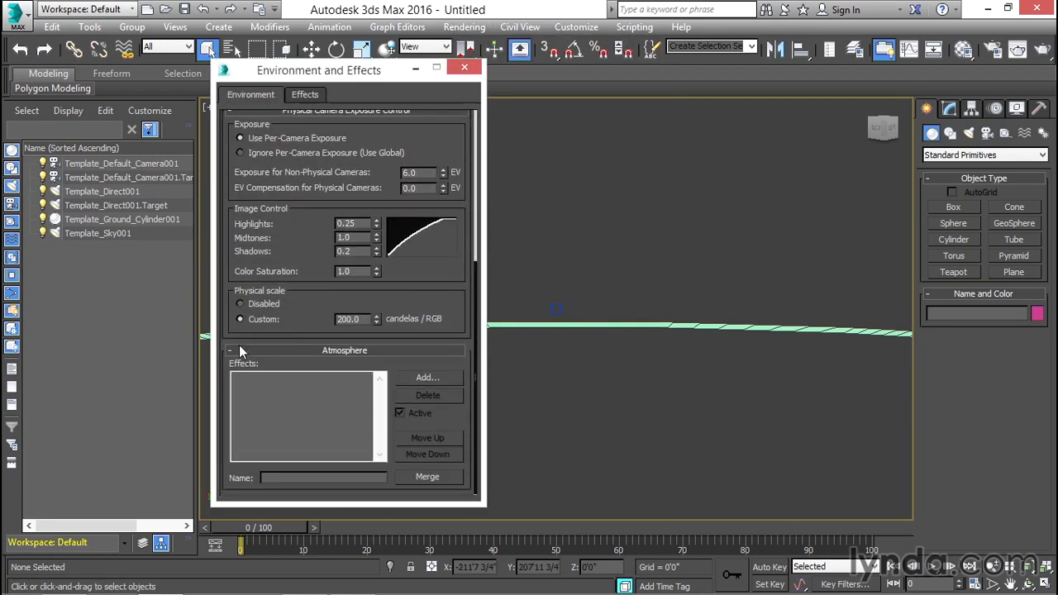
{"action": "left_click", "coordinate": [241, 323]}
{"action": "left_click", "coordinate": [463, 67]}
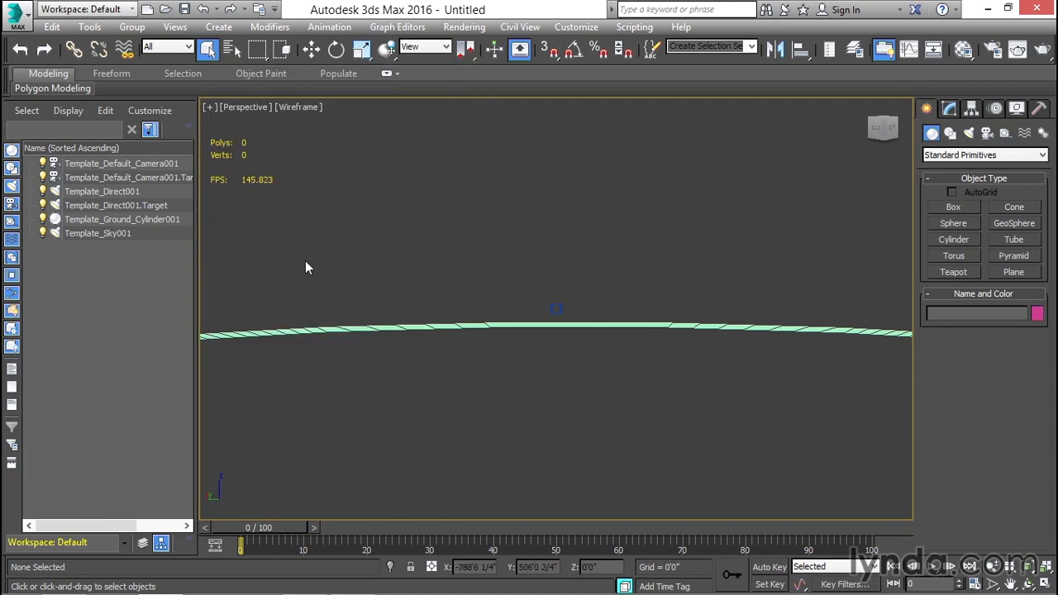